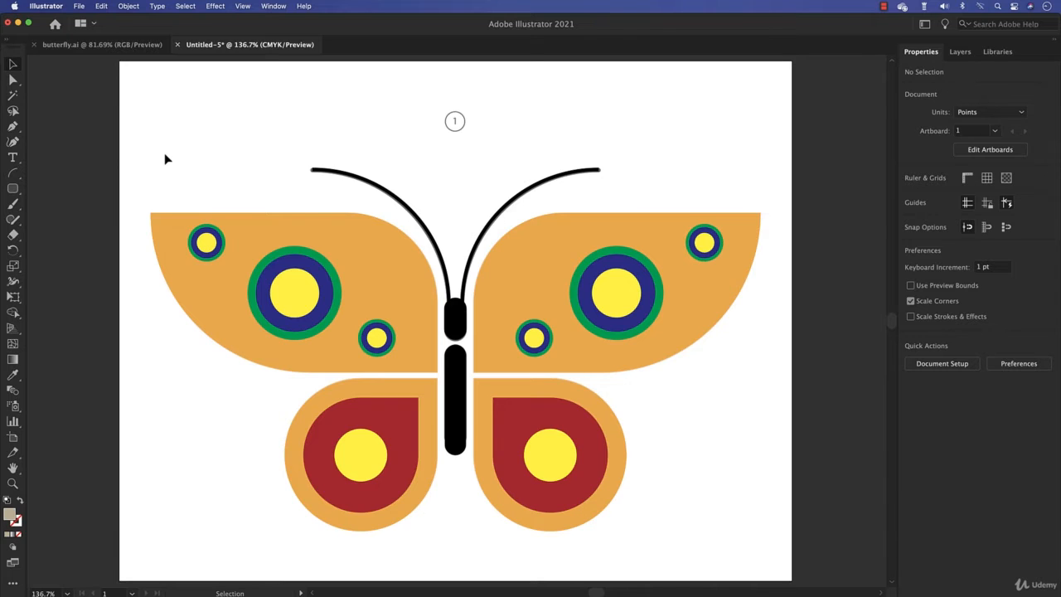
right_click(265, 251)
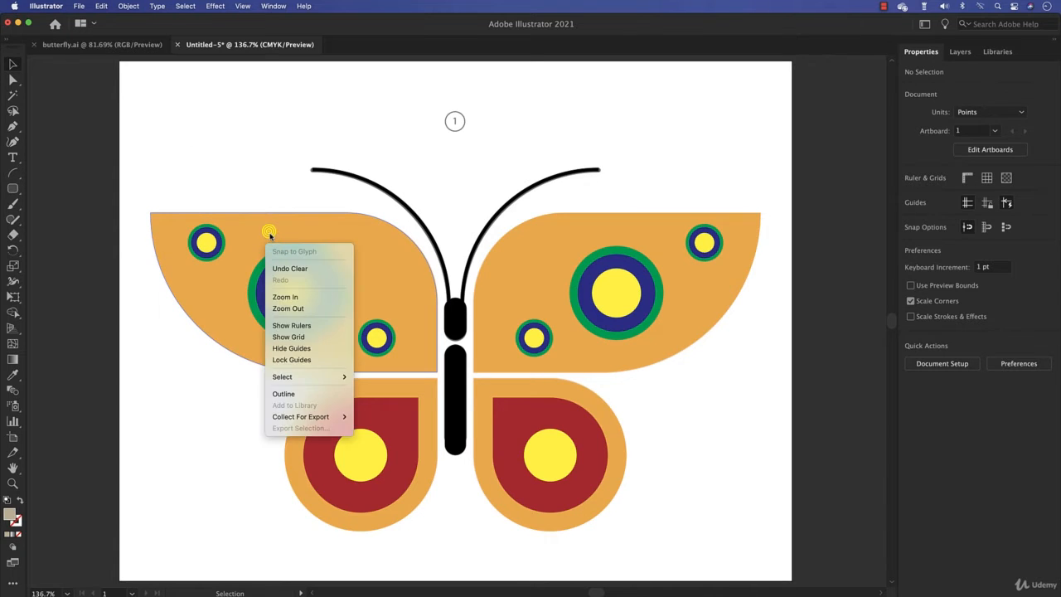
click(15, 315)
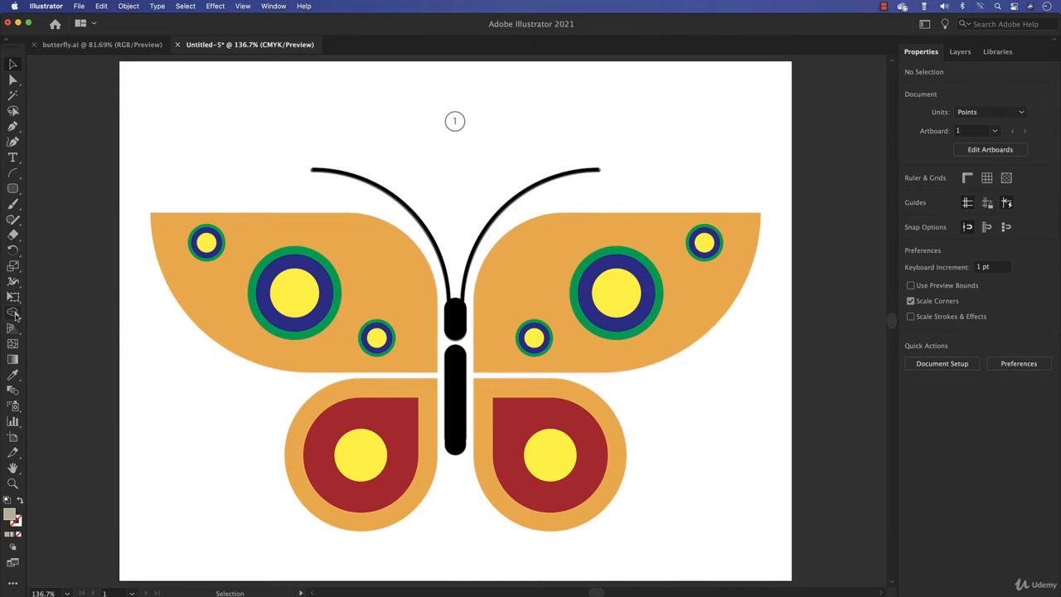
Step: Open the file Shape Builder-Demo.ai from the Section -2 - Drawing folder and show its first artboard
click(79, 6)
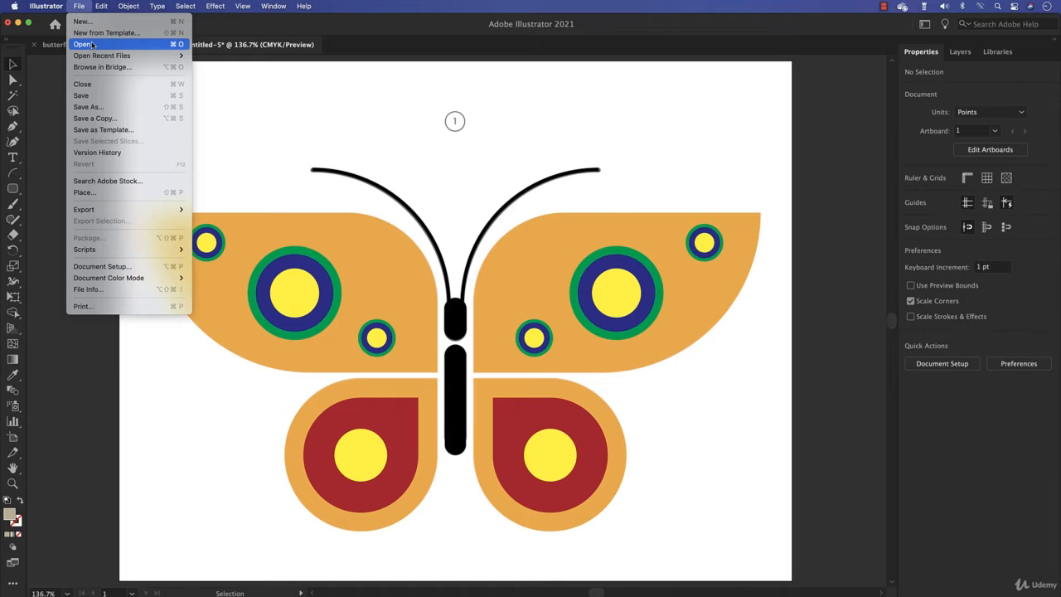
click(92, 45)
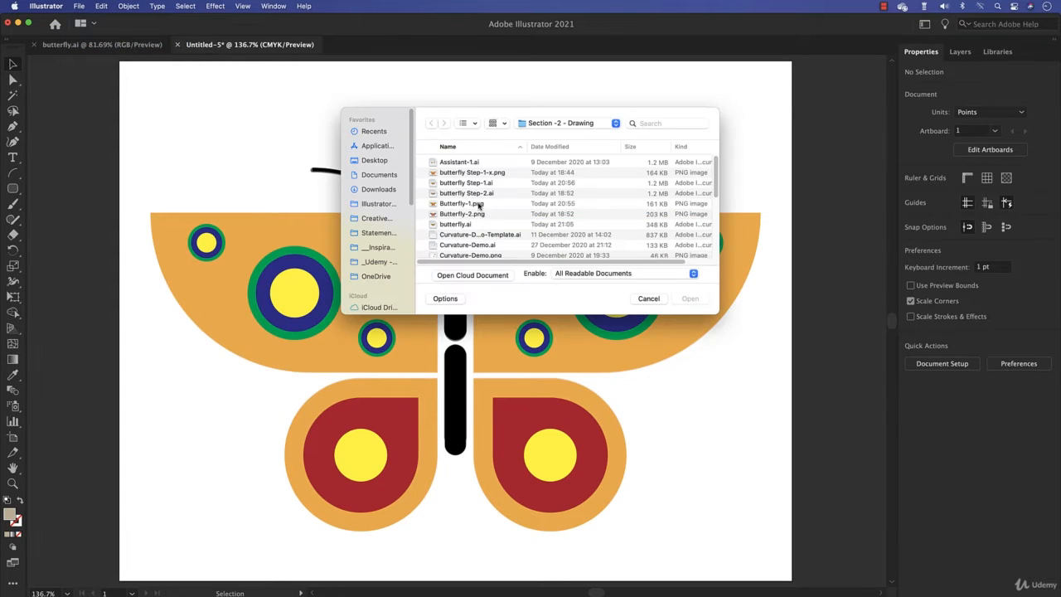
scroll(517, 233, down, 10)
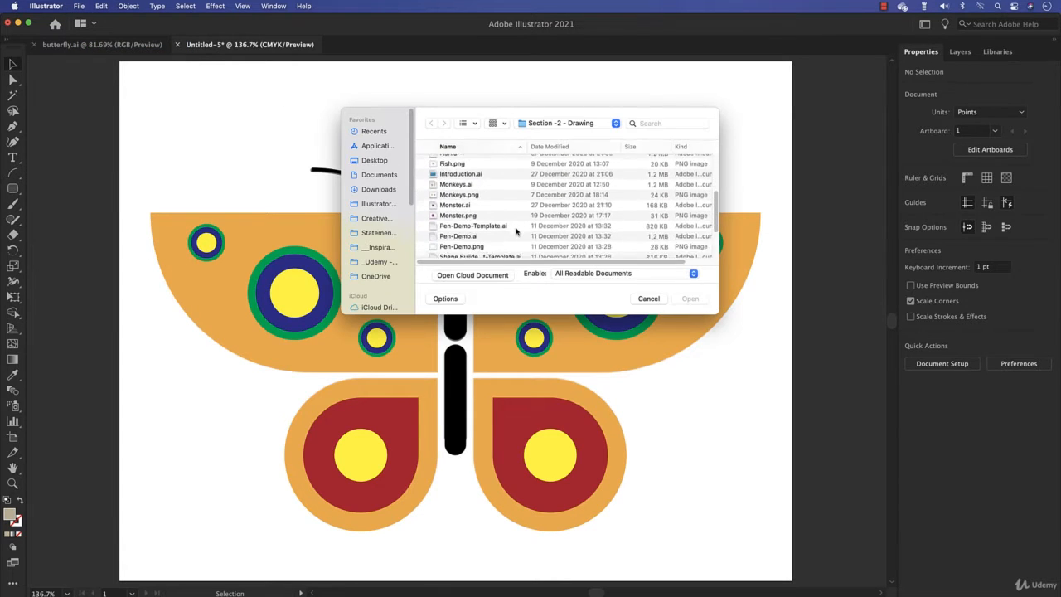
scroll(516, 233, down, 1)
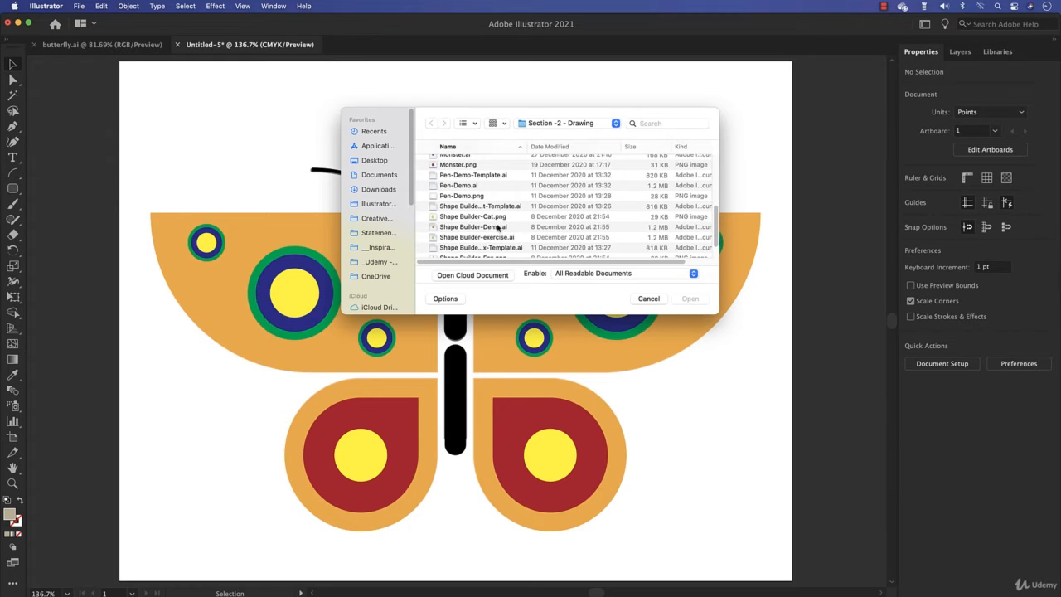
click(498, 226)
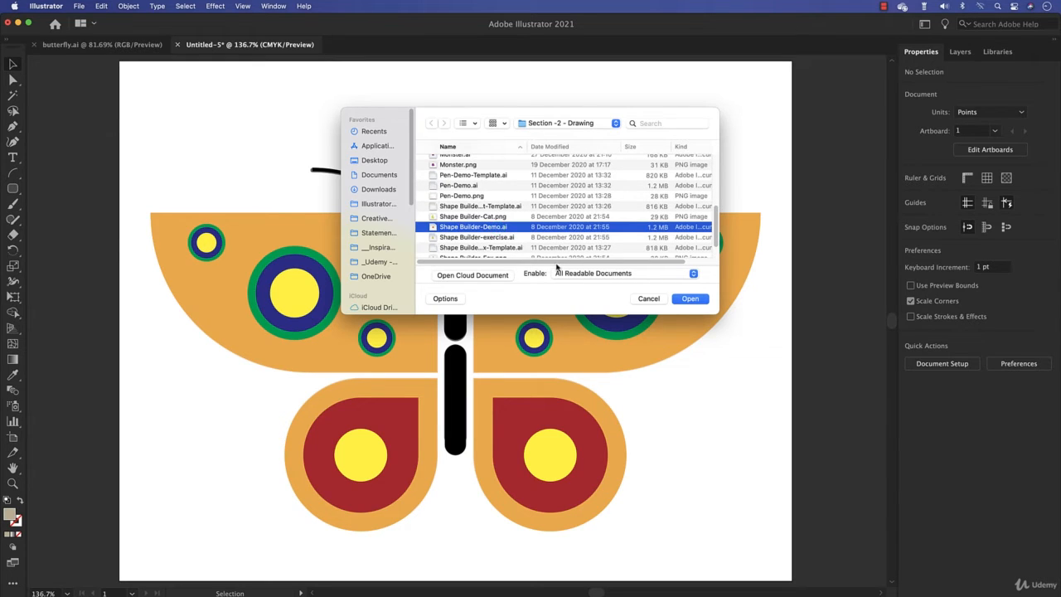
click(691, 298)
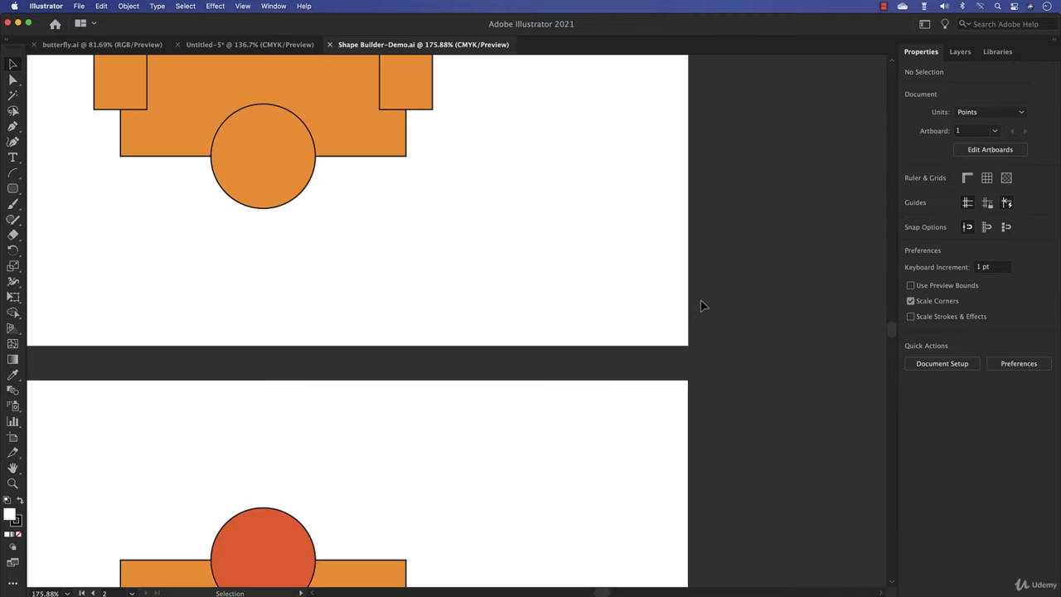
drag(321, 127, 452, 455)
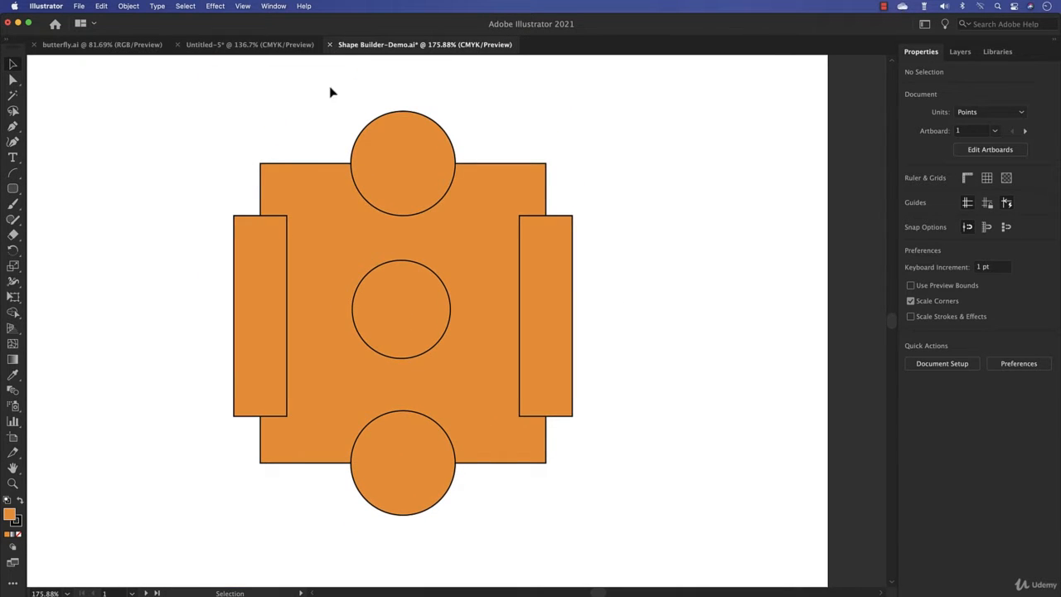
scroll(250, 134, down, 1)
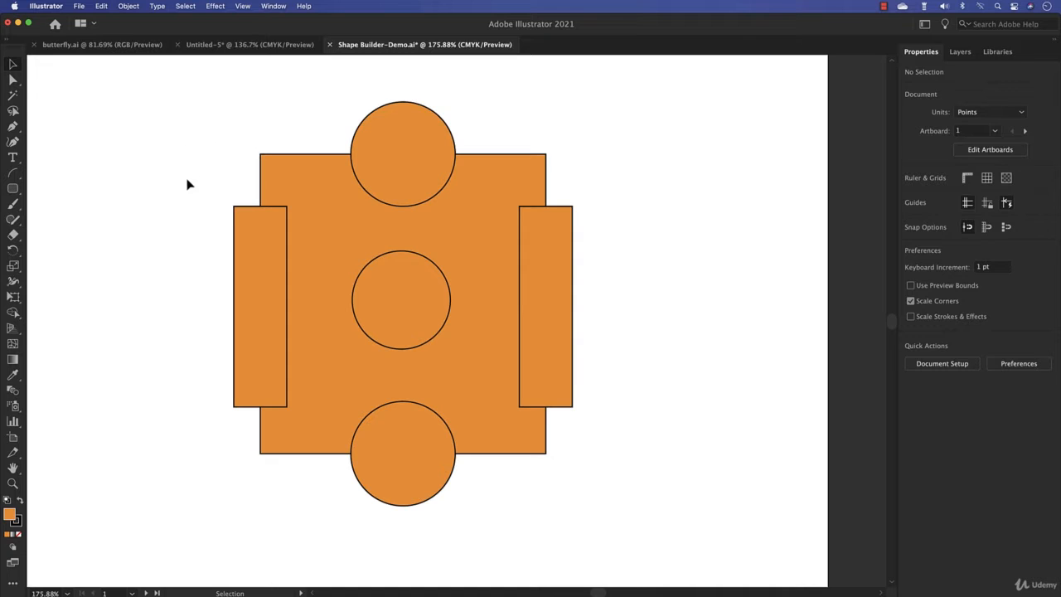
click(15, 314)
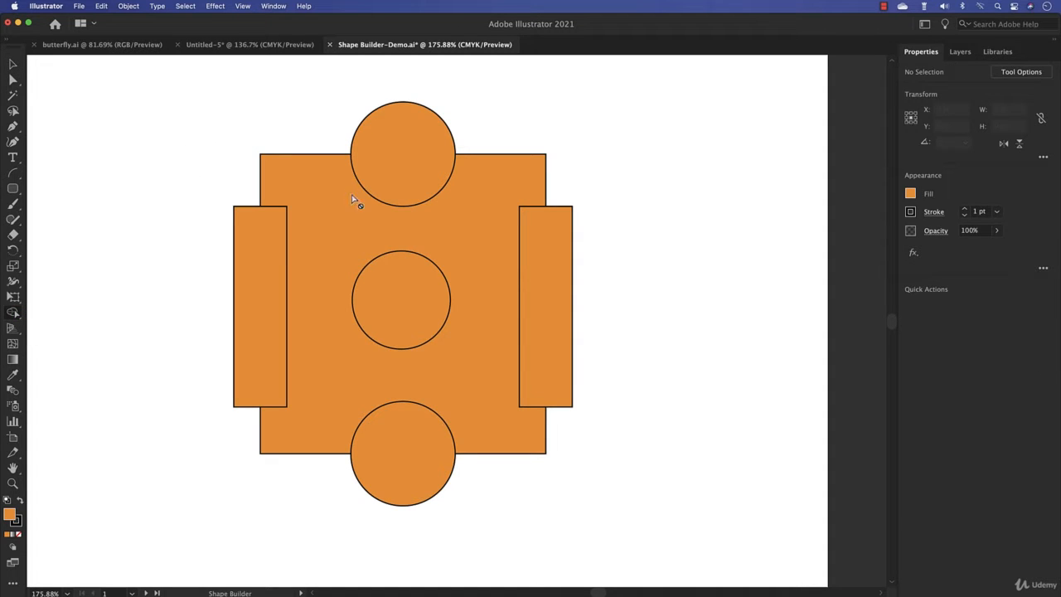
click(535, 114)
click(12, 64)
drag(187, 110, 638, 519)
click(163, 107)
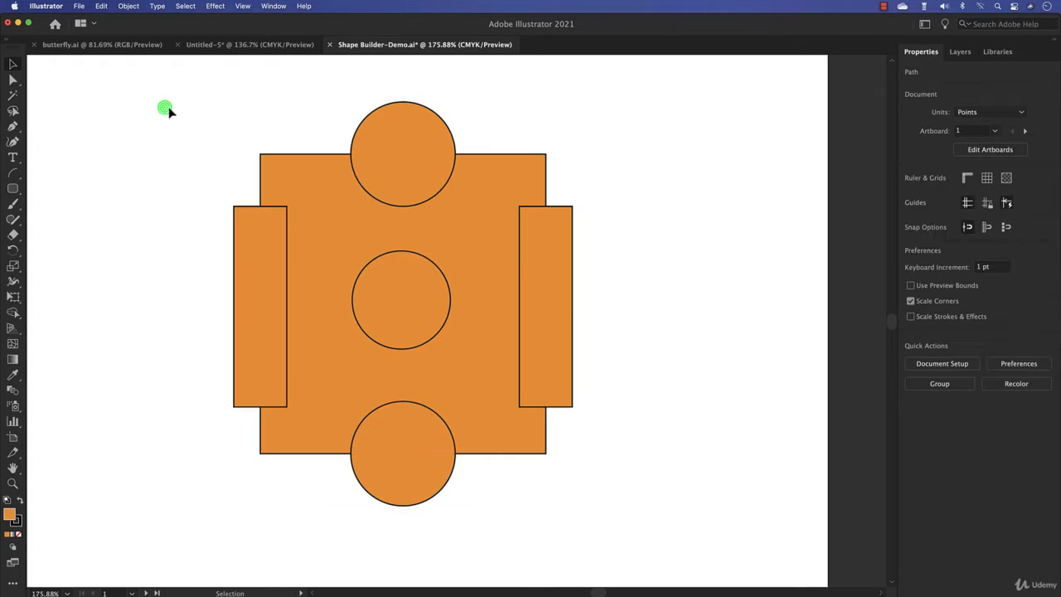
drag(183, 97, 627, 524)
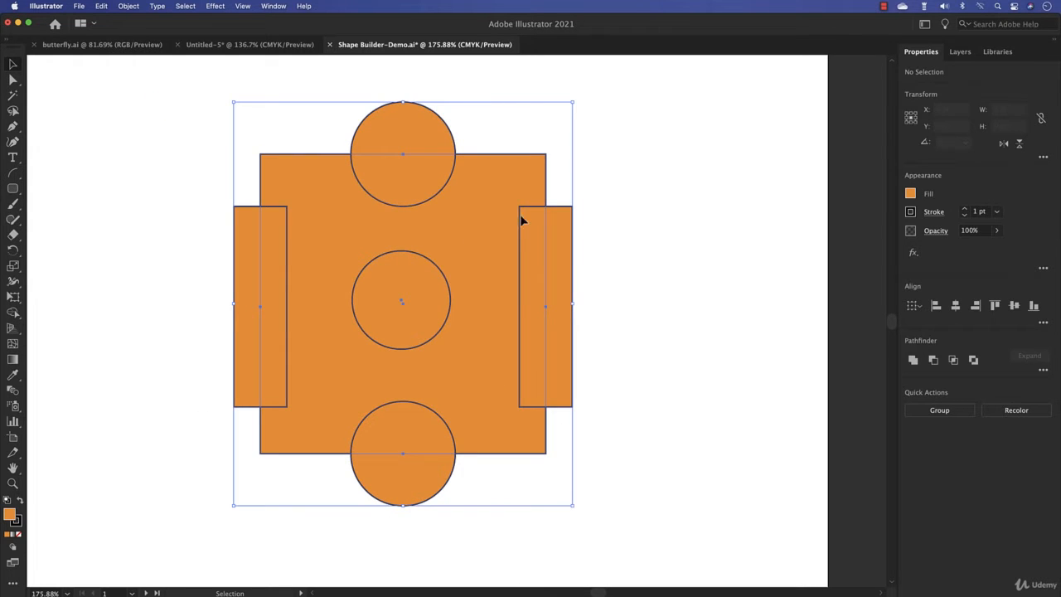
click(14, 313)
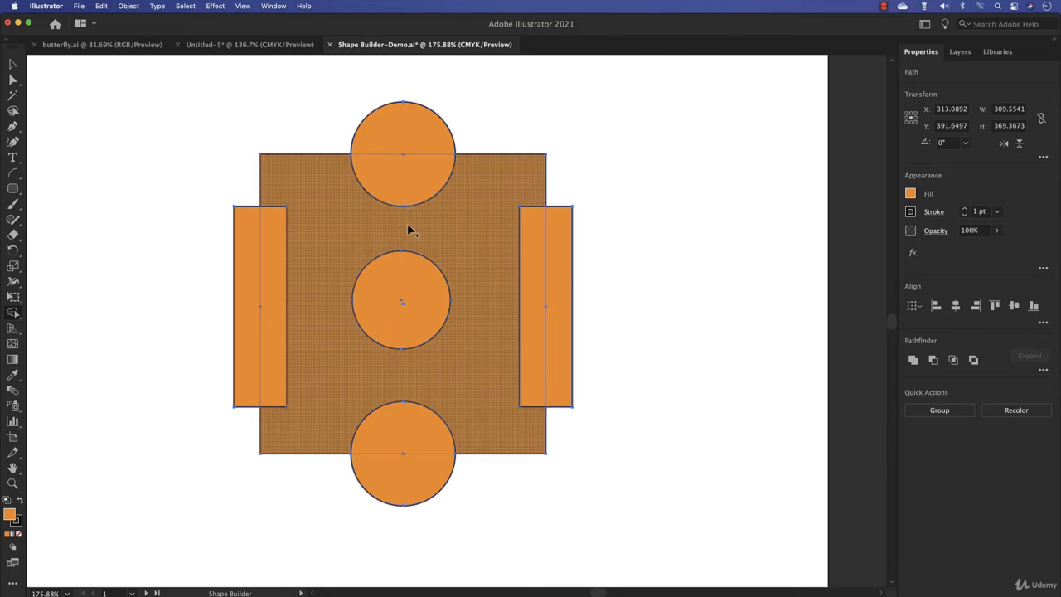
click(13, 64)
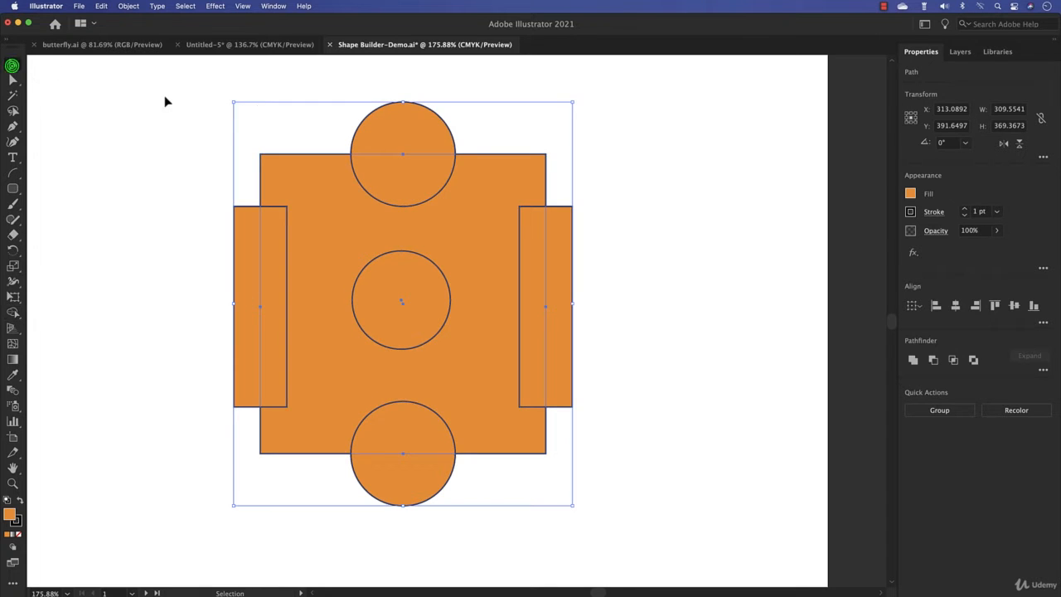
click(237, 82)
Step: Merge the upper circle with the large rectangle using the Shape Builder tool, leaving the other shapes unselected
drag(317, 106, 396, 241)
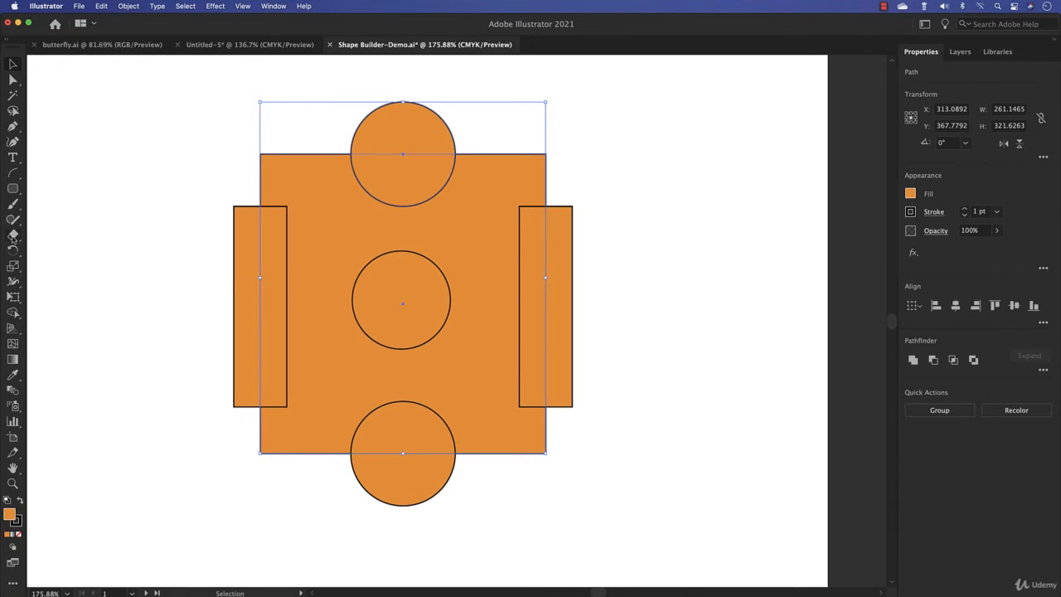
click(14, 313)
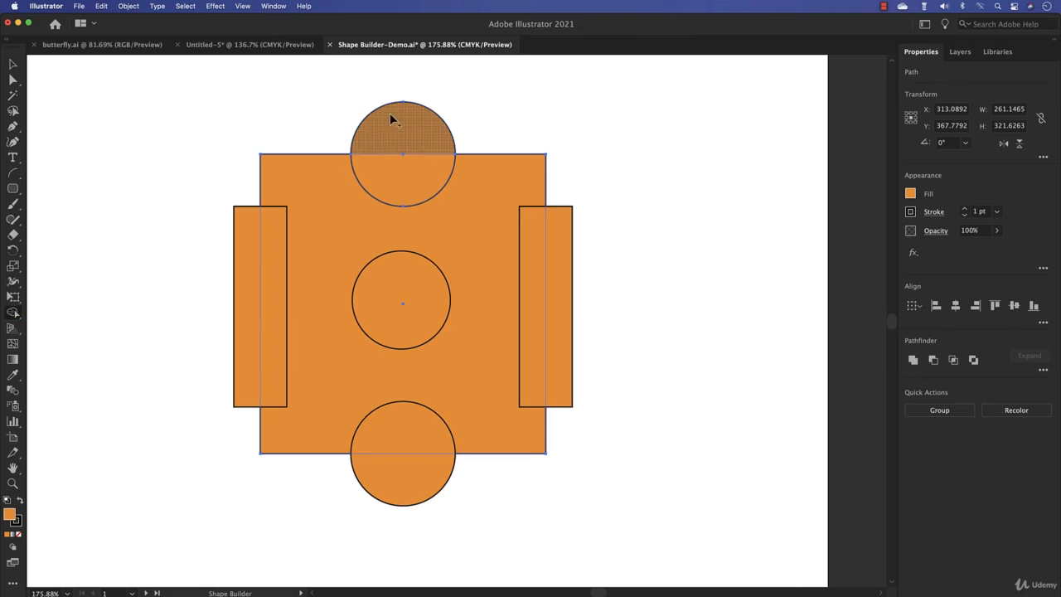
mouse_move(405, 84)
mouse_down()
mouse_move(405, 138)
mouse_move(368, 208)
mouse_move(423, 105)
mouse_up()
mouse_move(349, 232)
mouse_down()
mouse_move(410, 125)
mouse_move(431, 207)
mouse_up()
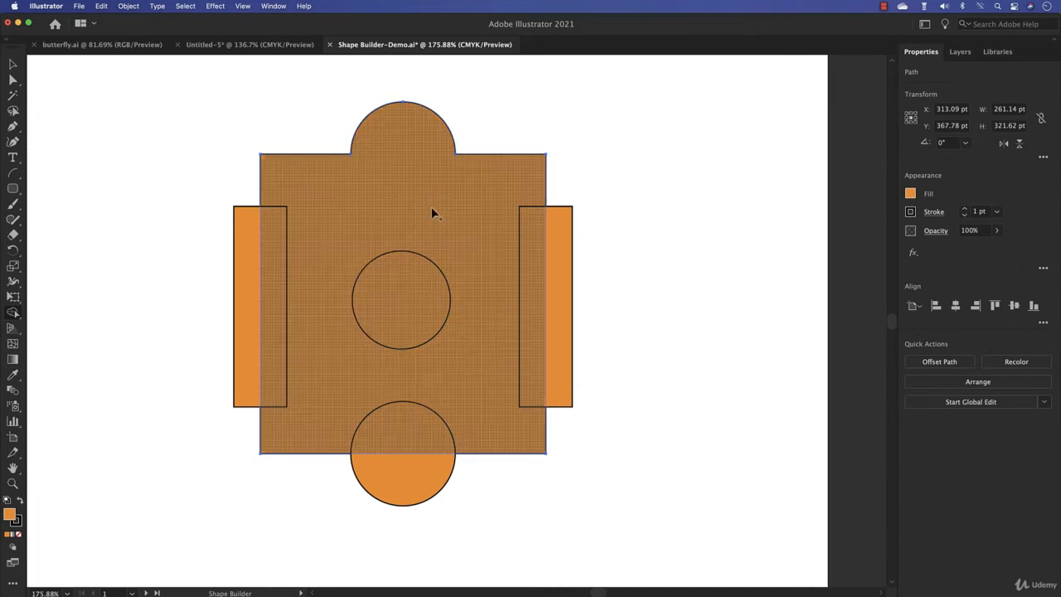
Step: Move the merged body shape upward as a test and undo the move
click(12, 64)
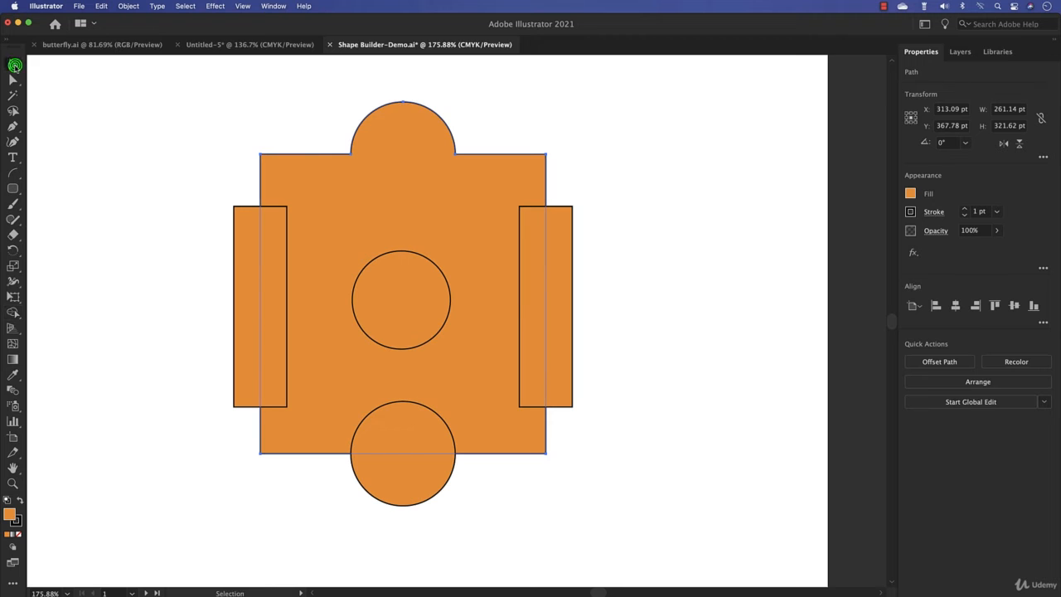
click(600, 128)
click(531, 157)
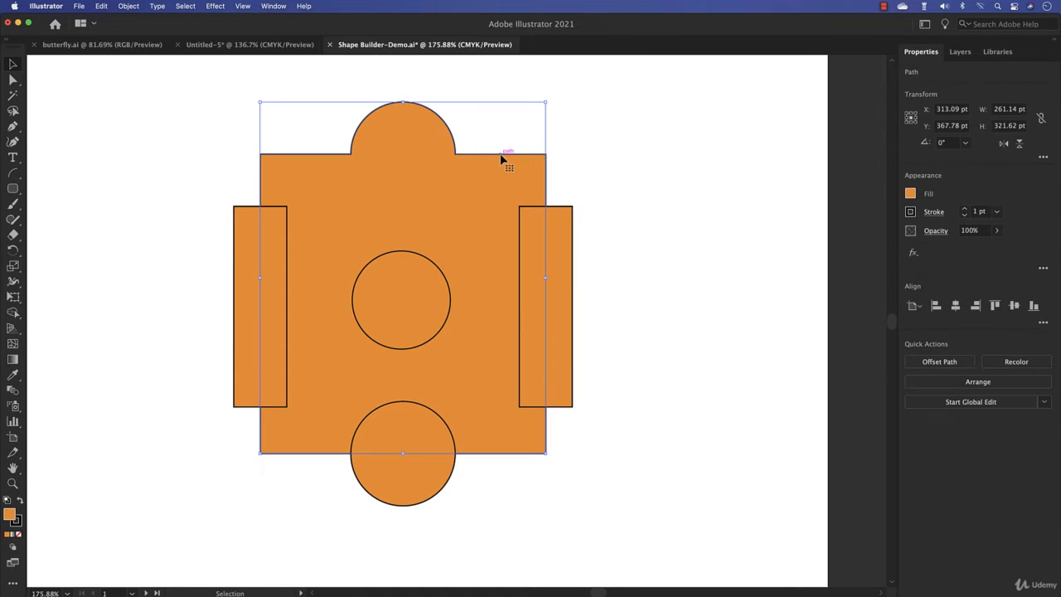
drag(500, 153, 498, 123)
key(super+z)
Step: With all shapes selected, remove the area where the left narrow rectangle overlaps the body using Shape Builder
click(157, 98)
drag(155, 88, 514, 481)
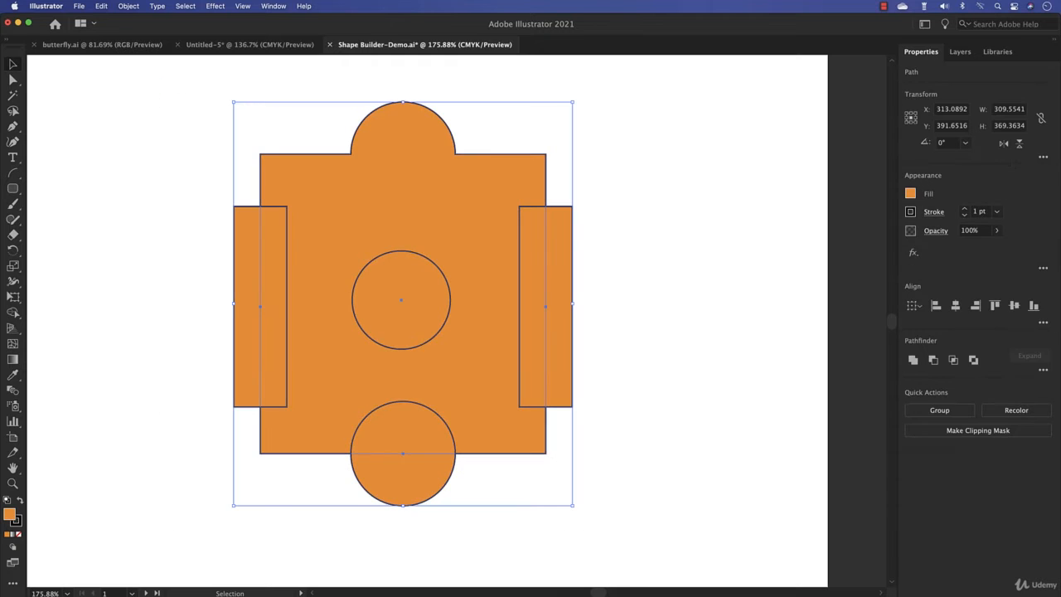
click(12, 312)
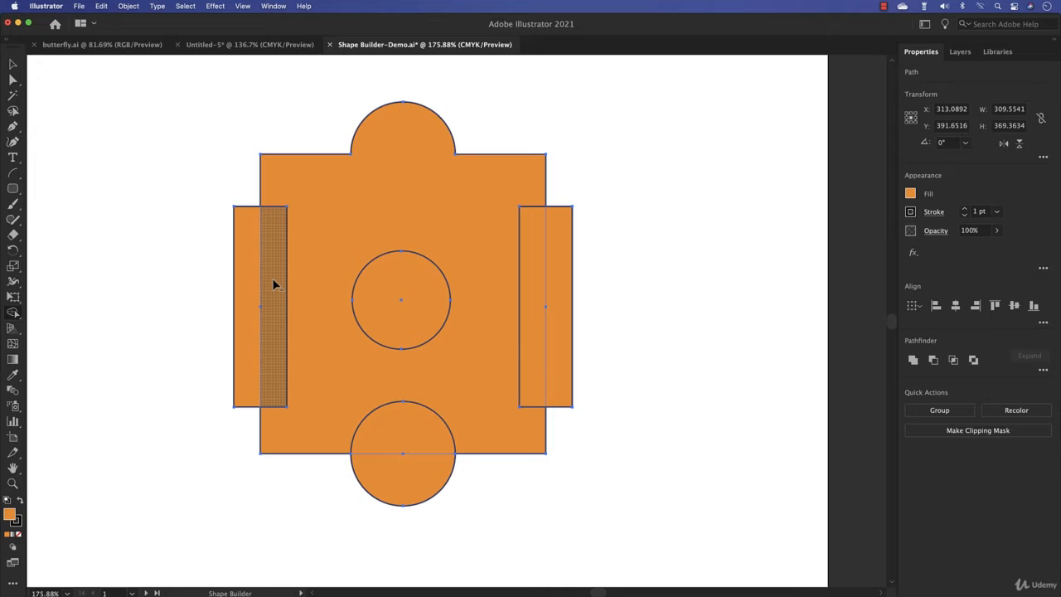
alt+click(272, 280)
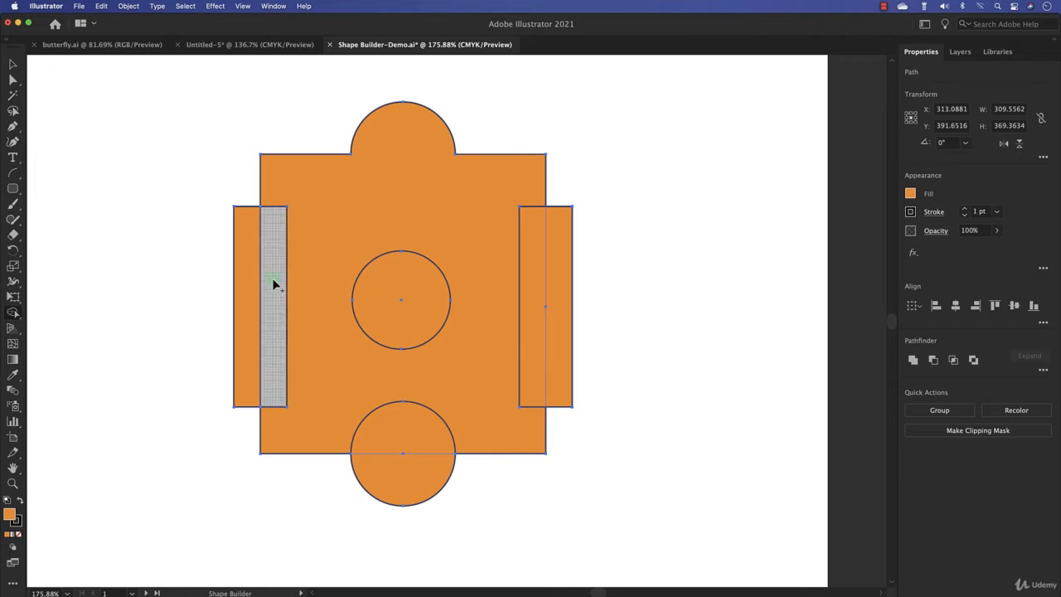
Step: Move all the shapes together slightly up and to the left, and clear the selection
click(14, 65)
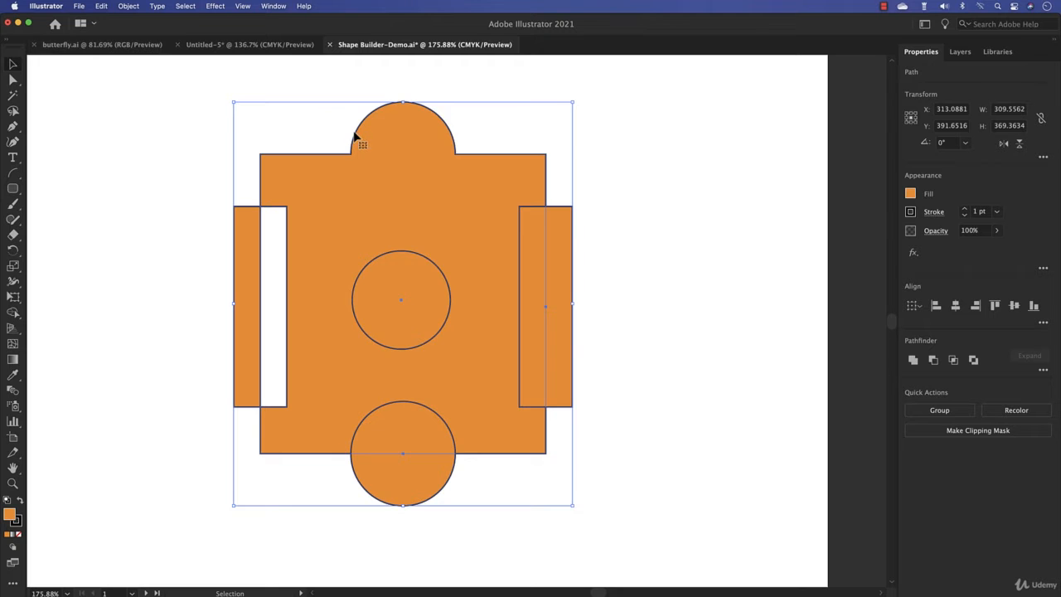
mouse_move(353, 135)
mouse_down()
mouse_move(407, 135)
mouse_move(340, 133)
mouse_move(355, 131)
mouse_move(359, 116)
mouse_move(360, 130)
mouse_move(343, 135)
mouse_up()
click(109, 127)
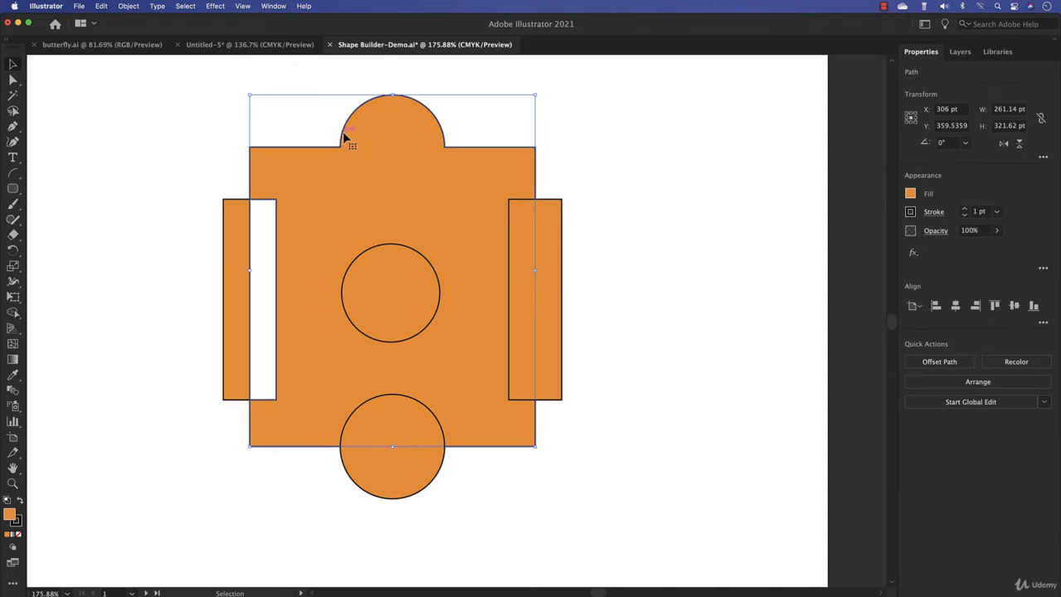
click(633, 178)
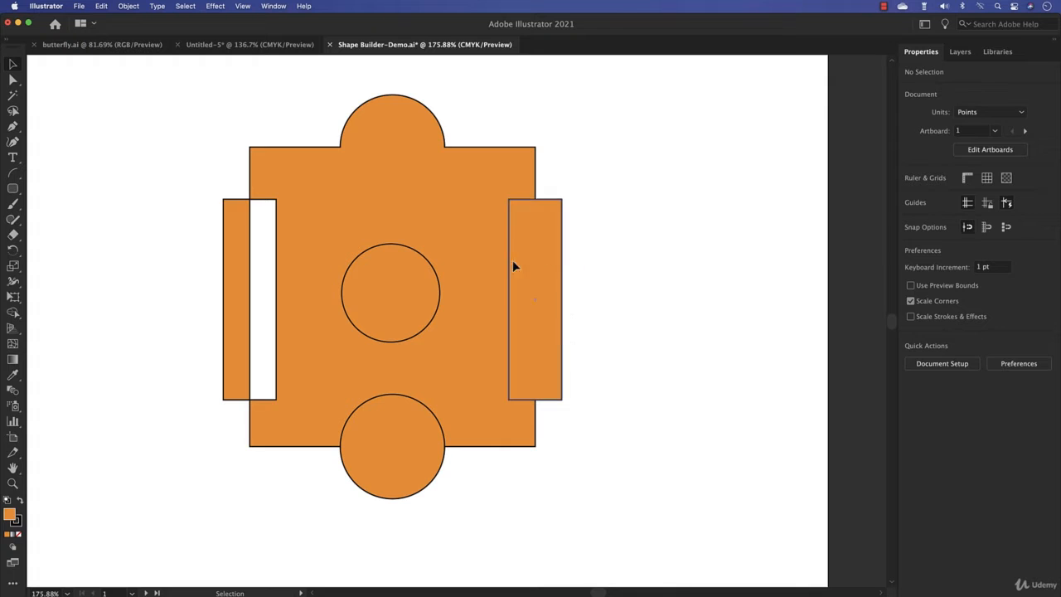
Step: With all shapes selected, merge the right narrow rectangle's overlapping area into the body using Shape Builder
drag(189, 109, 647, 515)
key(shift+m)
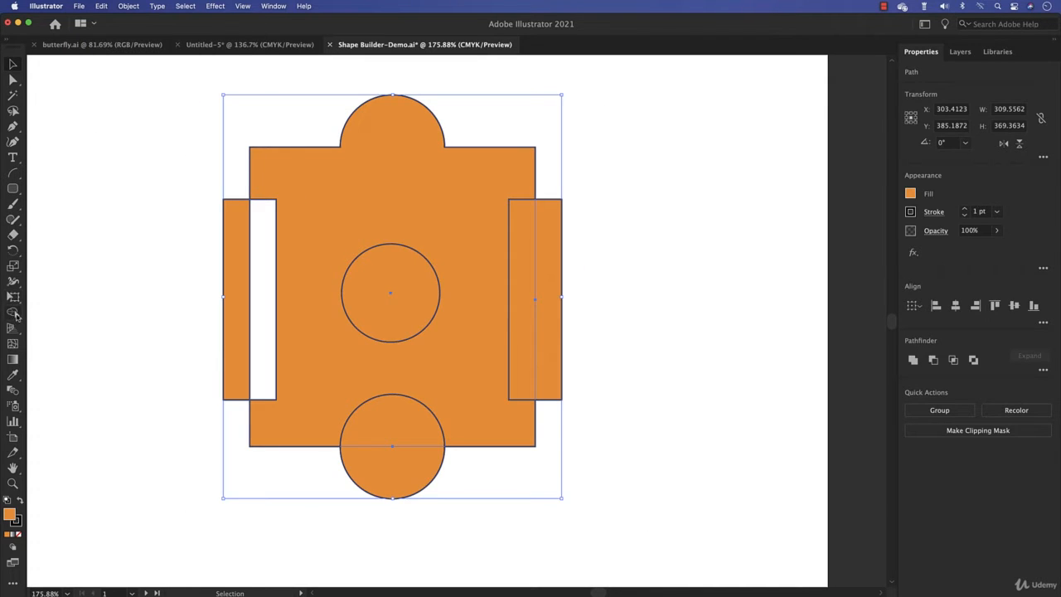
click(524, 303)
drag(524, 306, 499, 304)
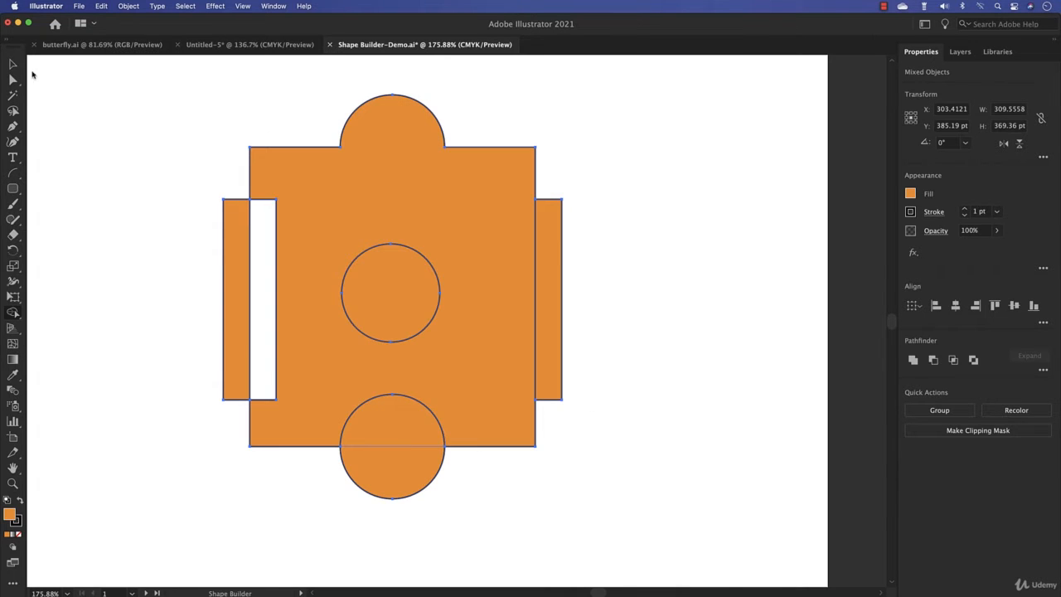
Step: Pull the remaining right strip away from the body to test the separation, and move it back against the body's edge
click(13, 63)
click(642, 203)
click(561, 222)
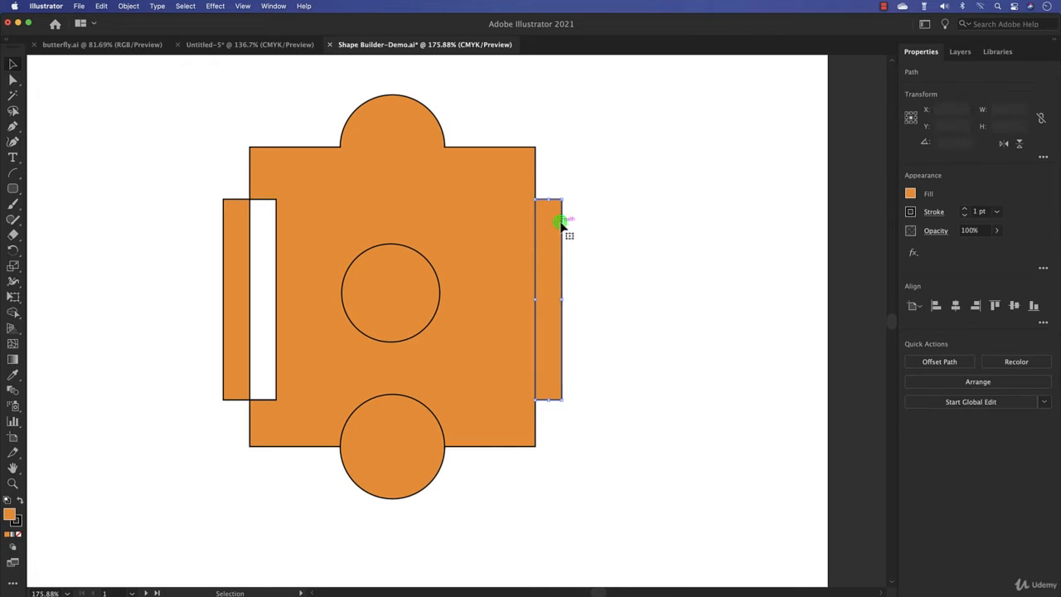
drag(561, 222, 659, 224)
click(531, 235)
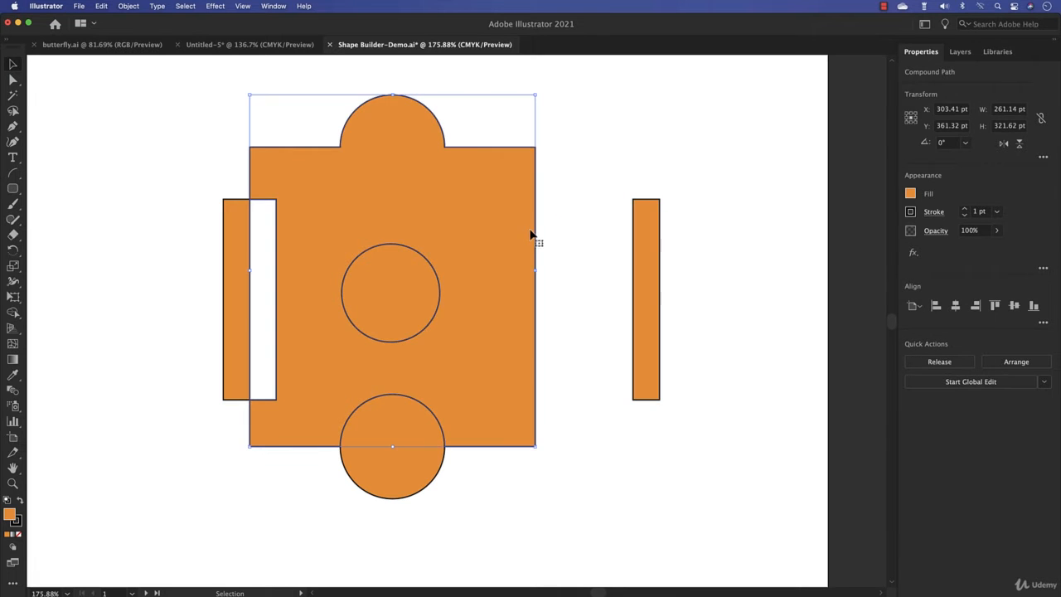
drag(536, 230, 517, 231)
key(super+z)
drag(648, 246, 550, 246)
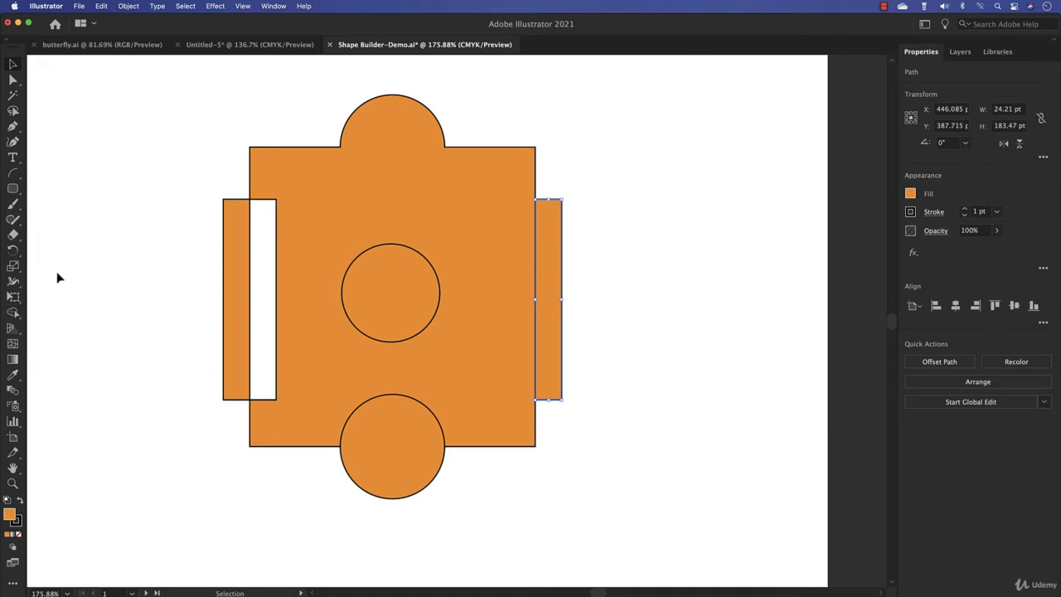
Step: With all shapes selected, subtract the bottom circle and the centre circle from the body using Shape Builder
click(13, 313)
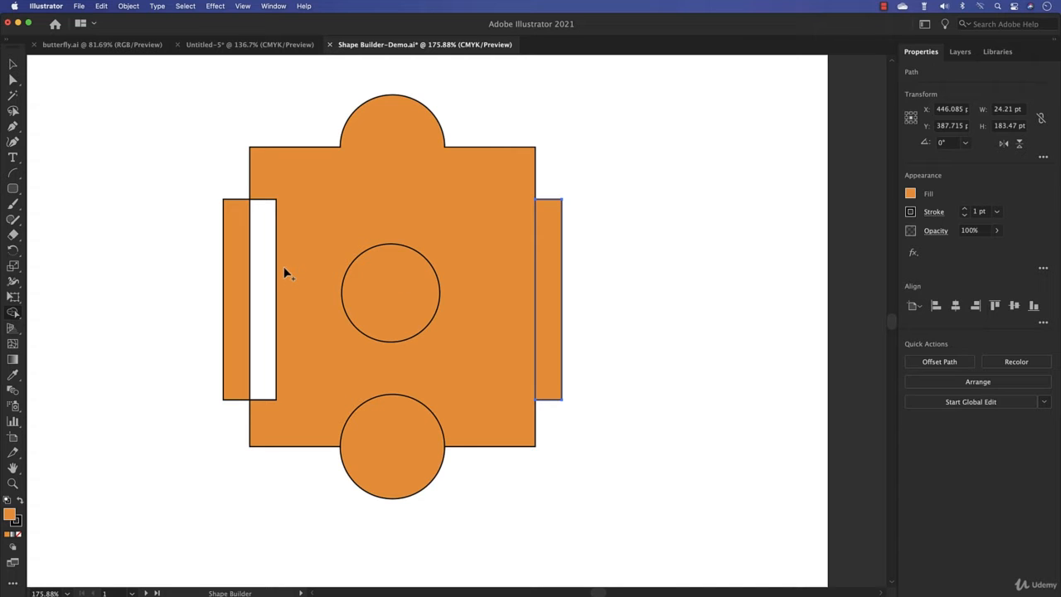
key(v)
drag(179, 97, 662, 541)
key(shift+m)
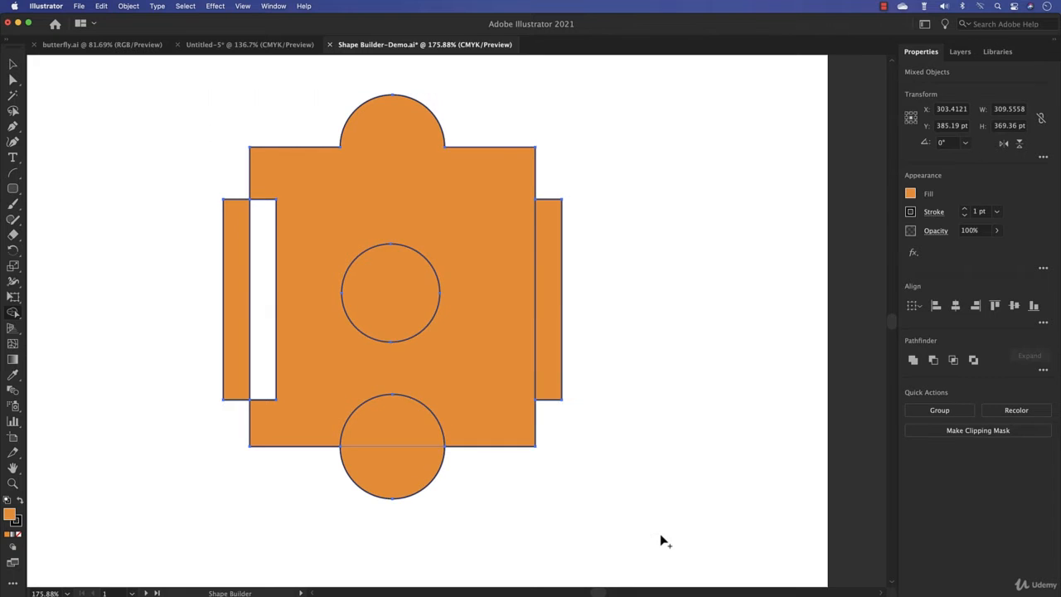
key(v)
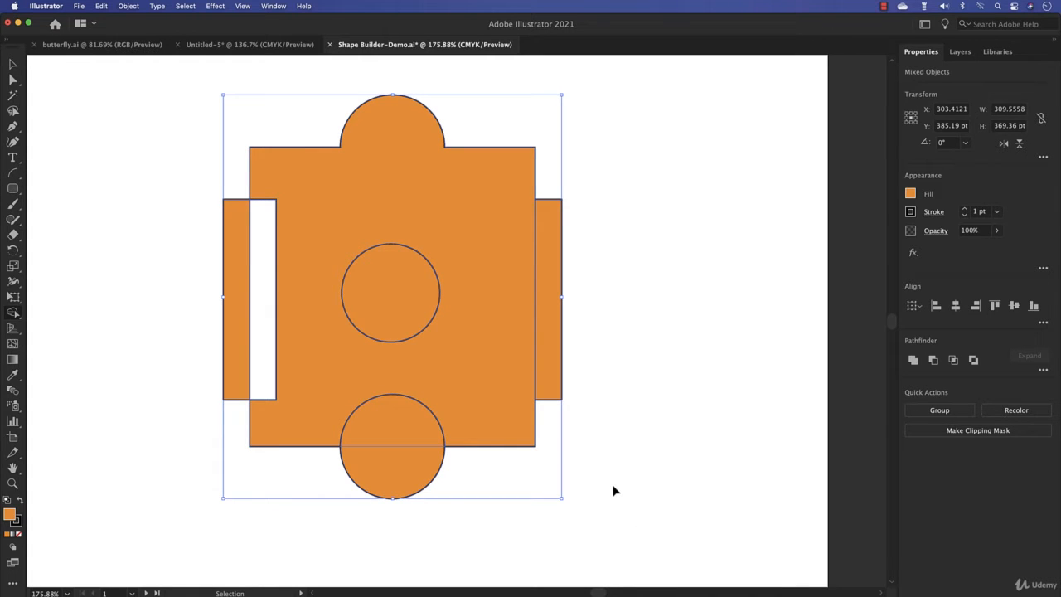
key(shift+m)
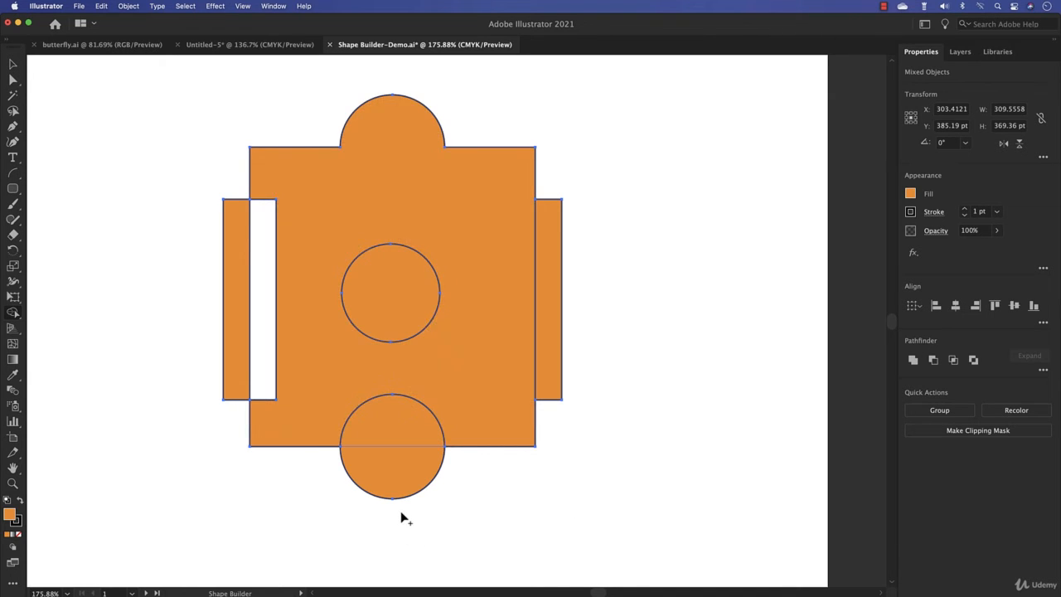
drag(394, 511, 396, 433)
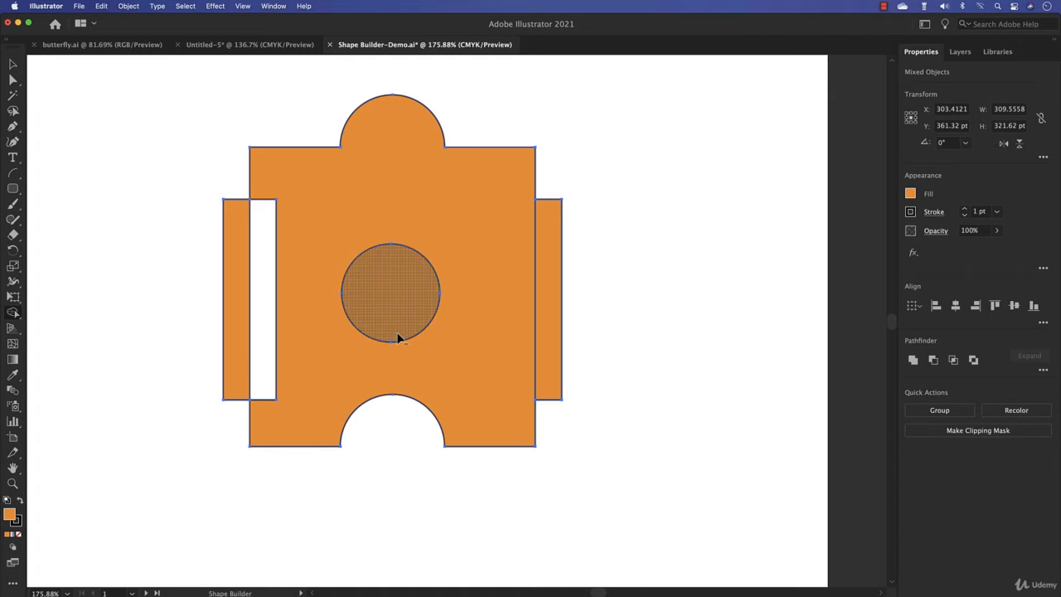
alt+click(394, 315)
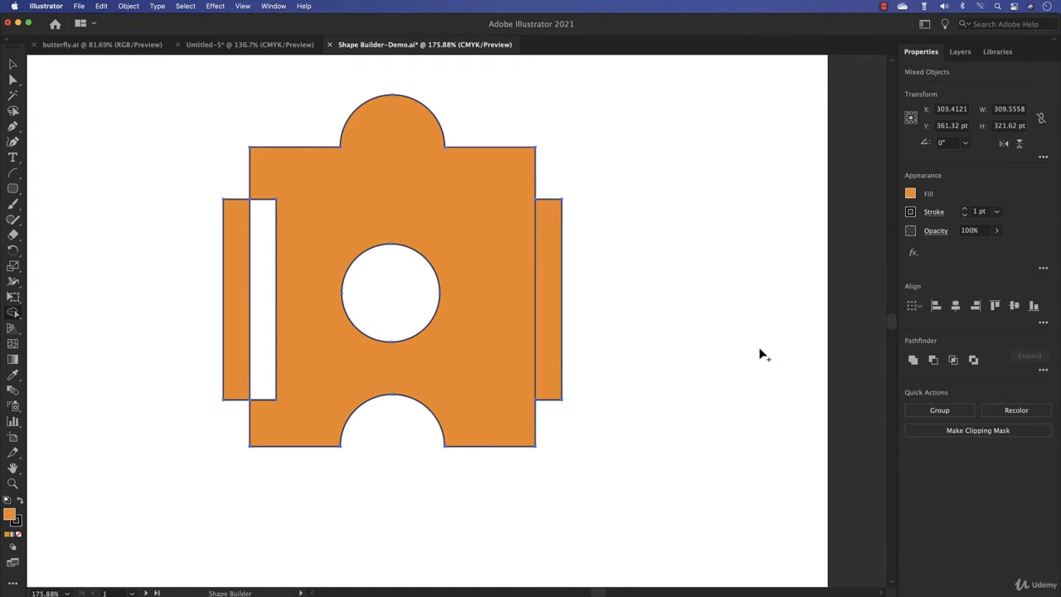
Step: Move all the shapes together about 28 pt left and 9 pt up, and clear the selection
click(14, 65)
drag(439, 126, 408, 115)
drag(632, 167, 543, 161)
Step: Pull the body up from the two narrow strips and place the strips across its lower edge like legs
drag(417, 132, 425, 88)
drag(528, 202, 465, 367)
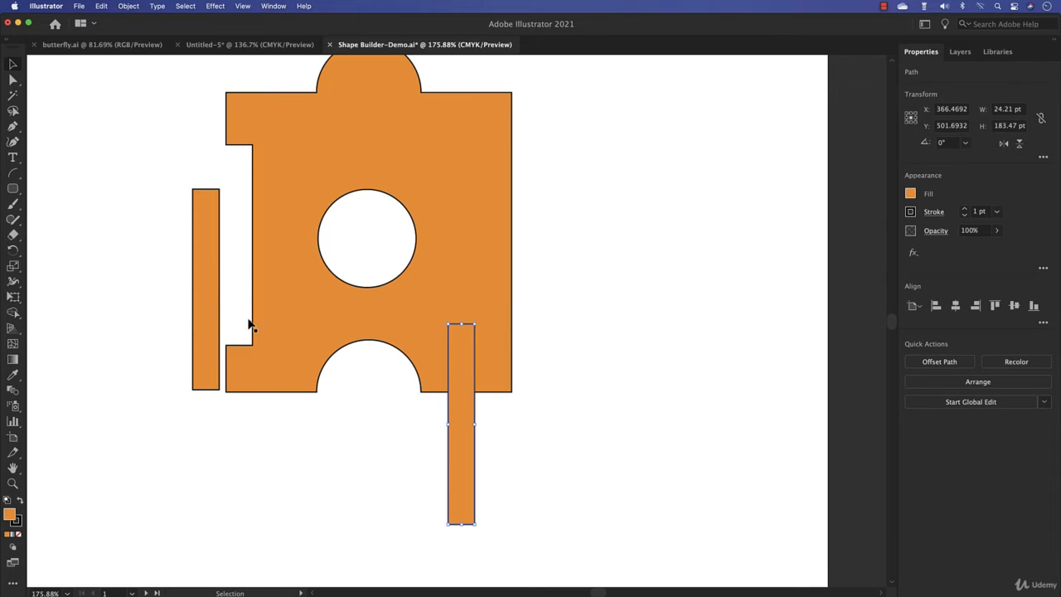
drag(204, 315, 286, 421)
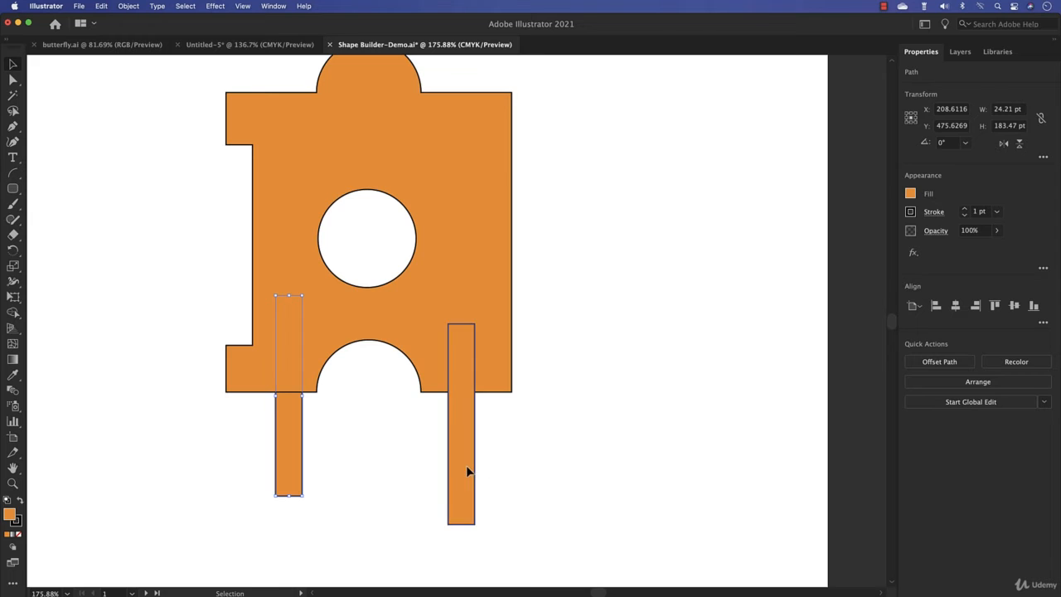
drag(467, 467, 469, 431)
click(607, 404)
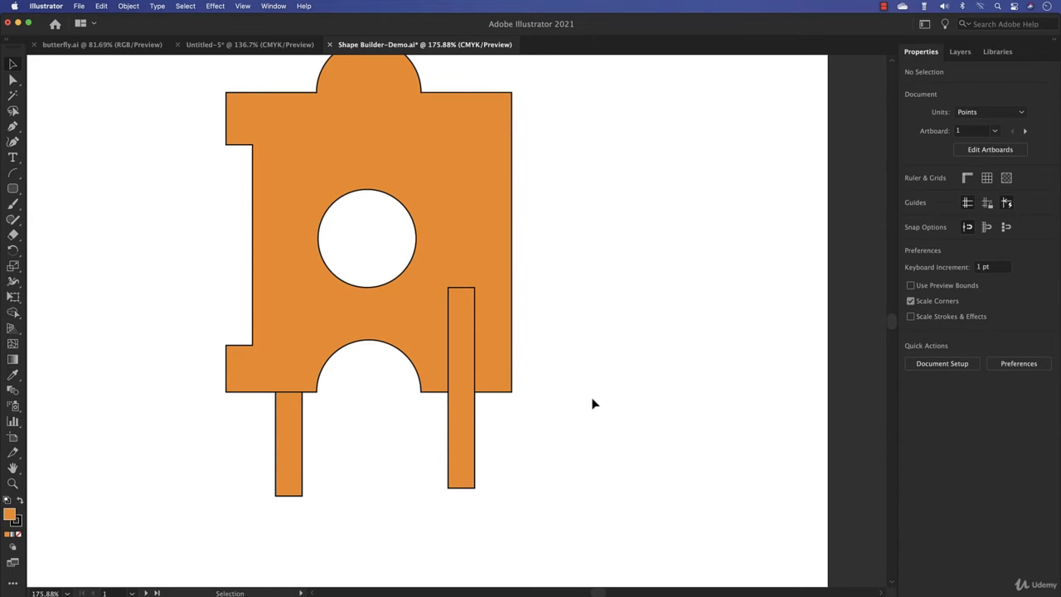
click(452, 421)
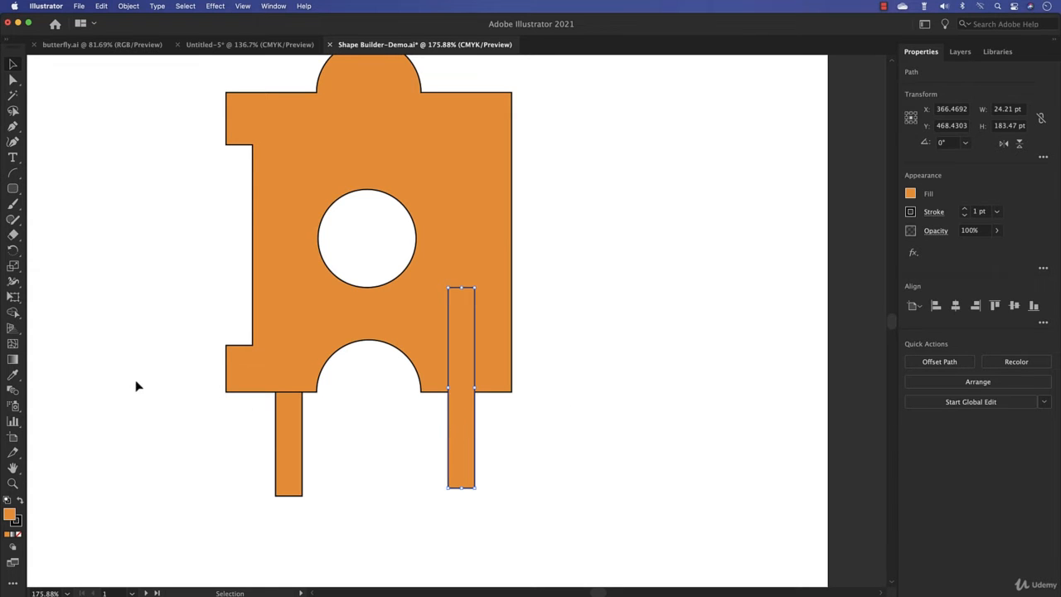
Step: Undo the separate moves of the body and the two narrow strips
key(super+z)
key(super+z)
key(super+z)
key(super+z)
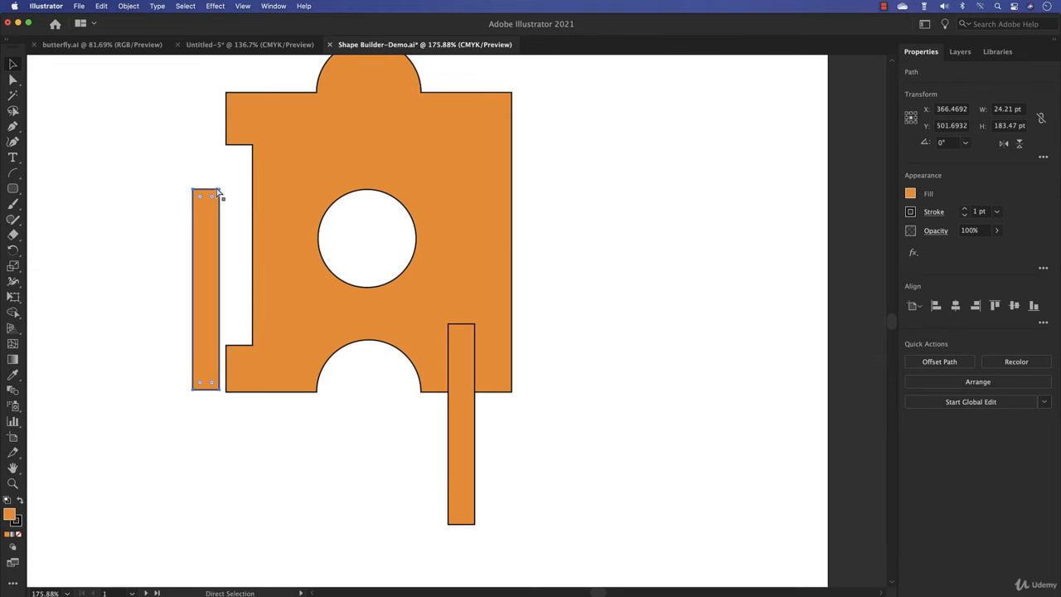
key(super+z)
key(v)
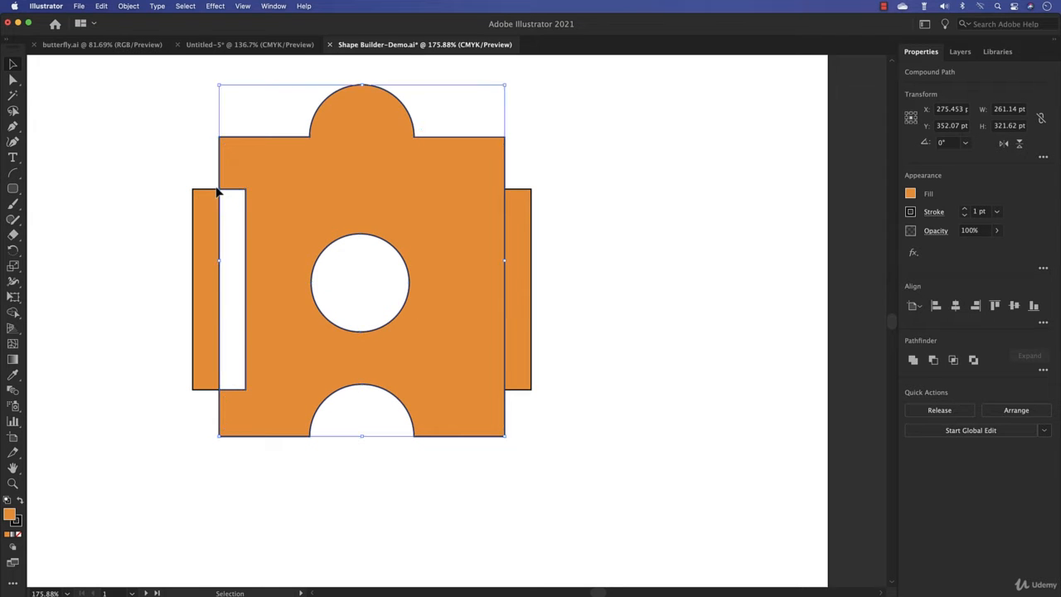
Step: With all shapes selected, reset the Shape Builder tool options so colours are picked from Color Swatches
drag(138, 118, 623, 463)
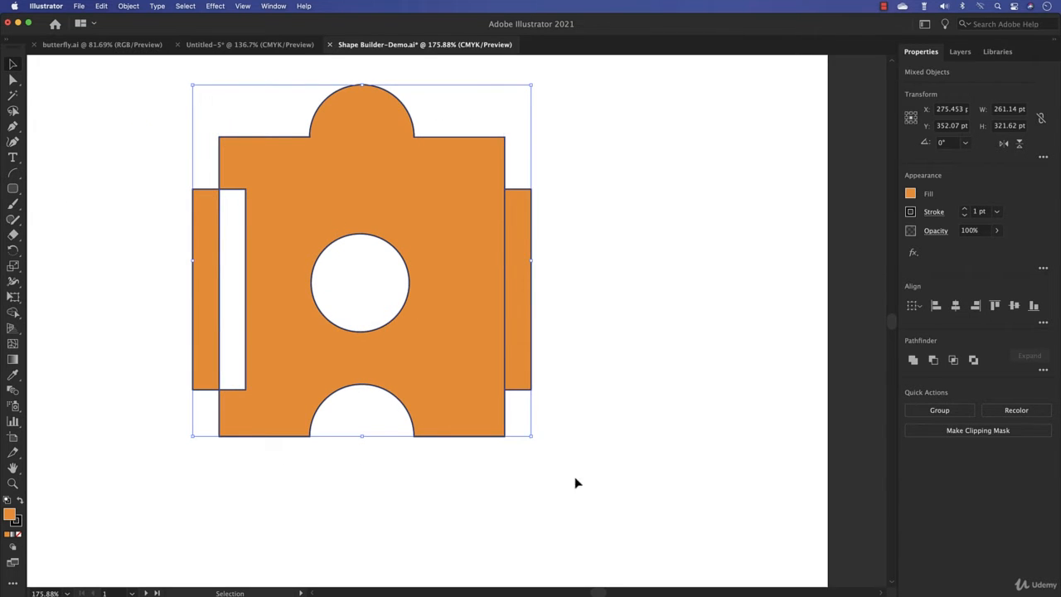
double_click(13, 313)
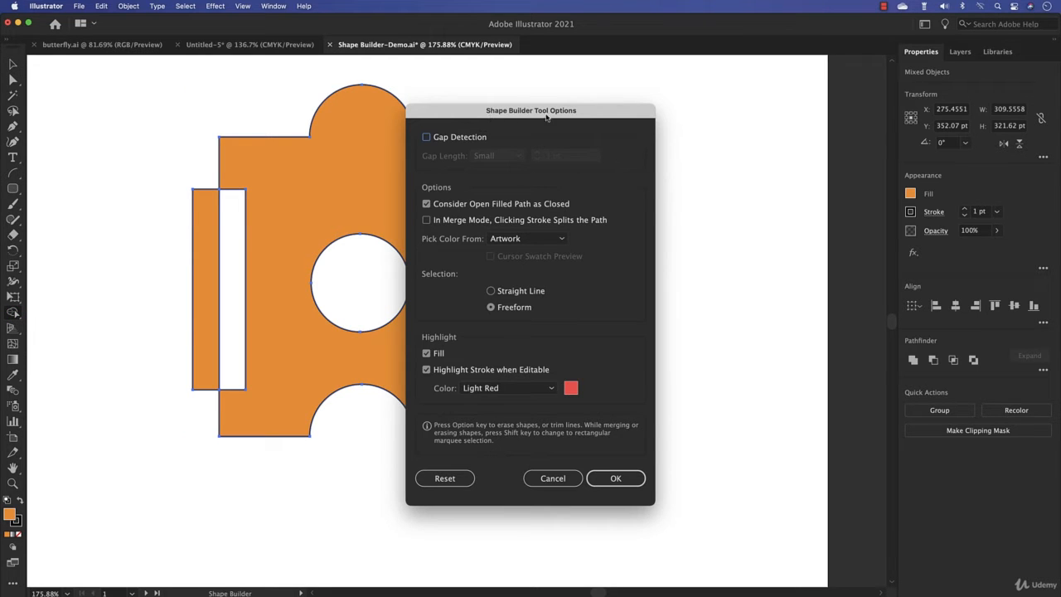
click(456, 483)
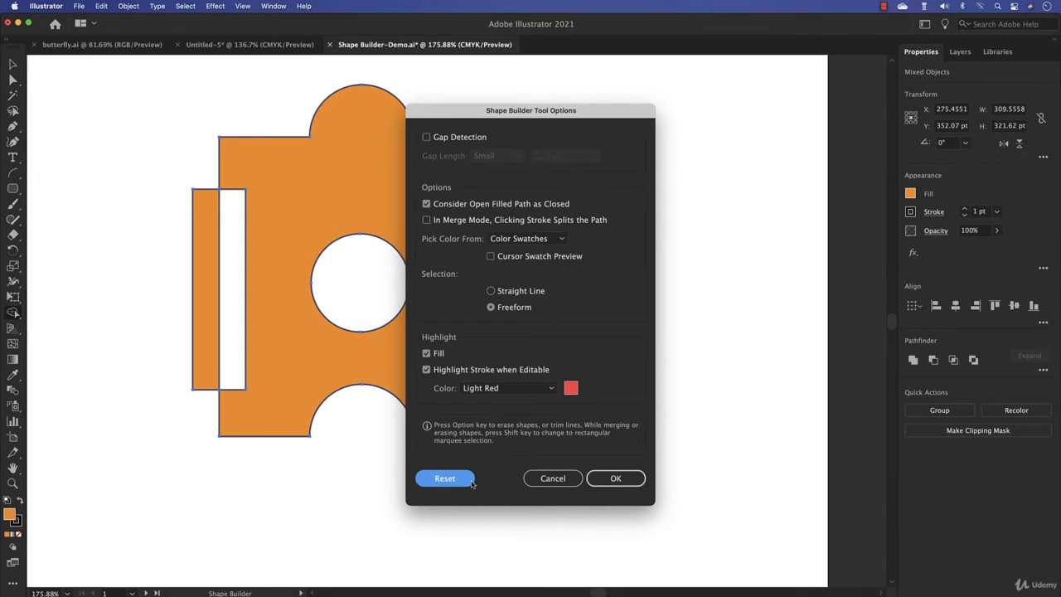
click(593, 484)
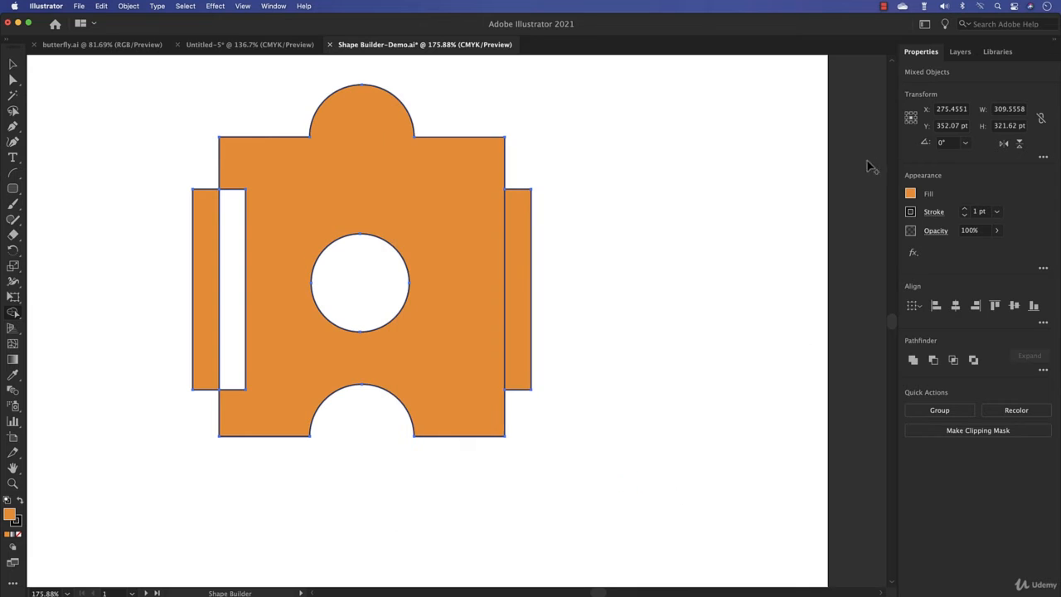
Step: Choose red as the fill colour and apply it to the right narrow strip with Shape Builder
click(911, 195)
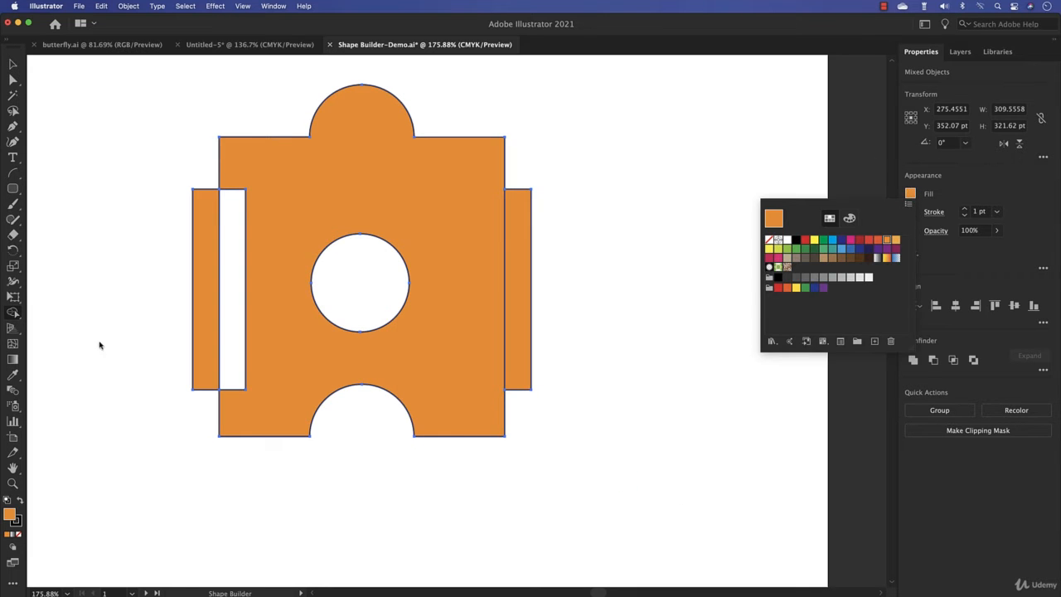
click(68, 339)
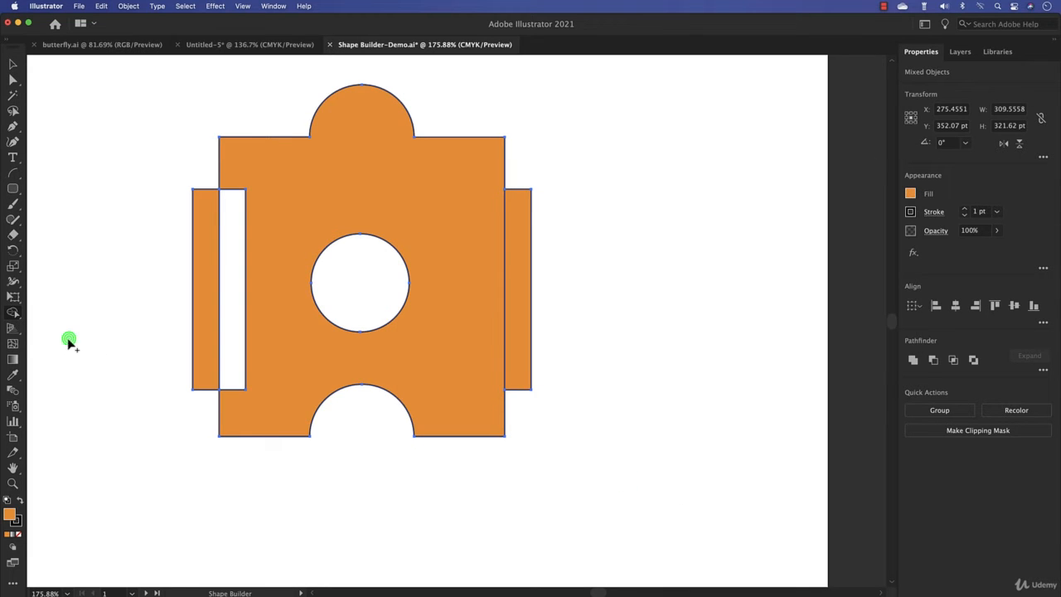
click(13, 314)
click(910, 195)
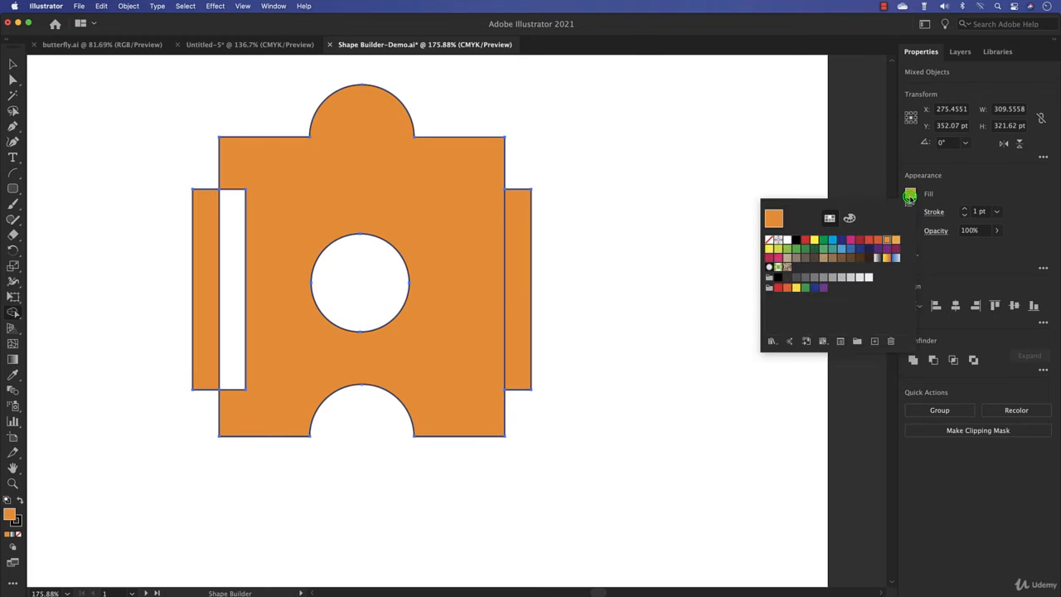
click(867, 240)
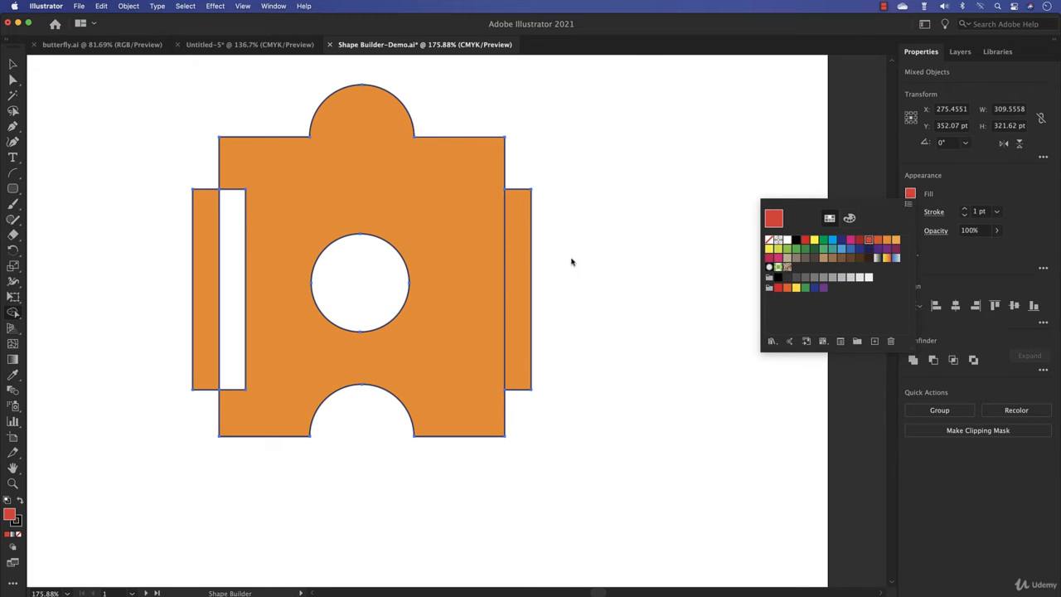
click(668, 272)
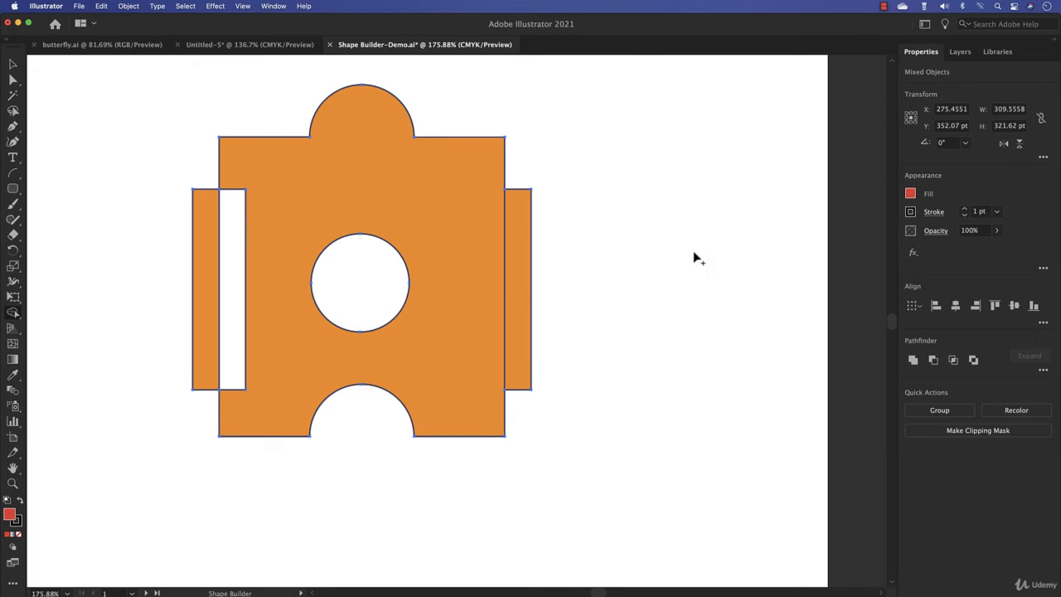
click(513, 283)
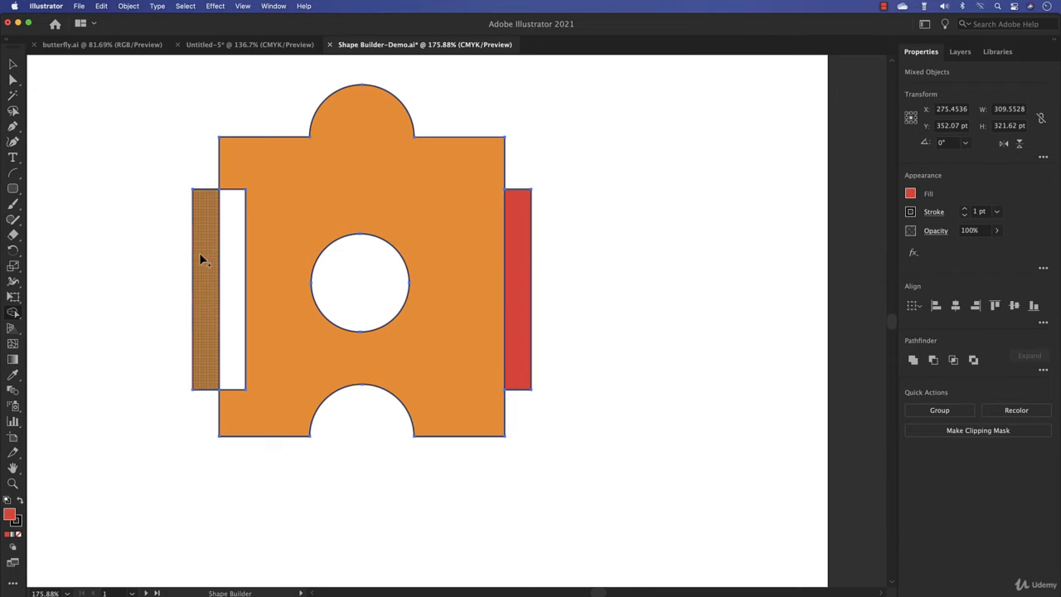
Step: Merge the left strip with its adjoining cutout and the centre hole with the body, using the red Shape Builder fill
mouse_move(215, 265)
mouse_down()
mouse_move(229, 260)
mouse_move(221, 267)
mouse_up()
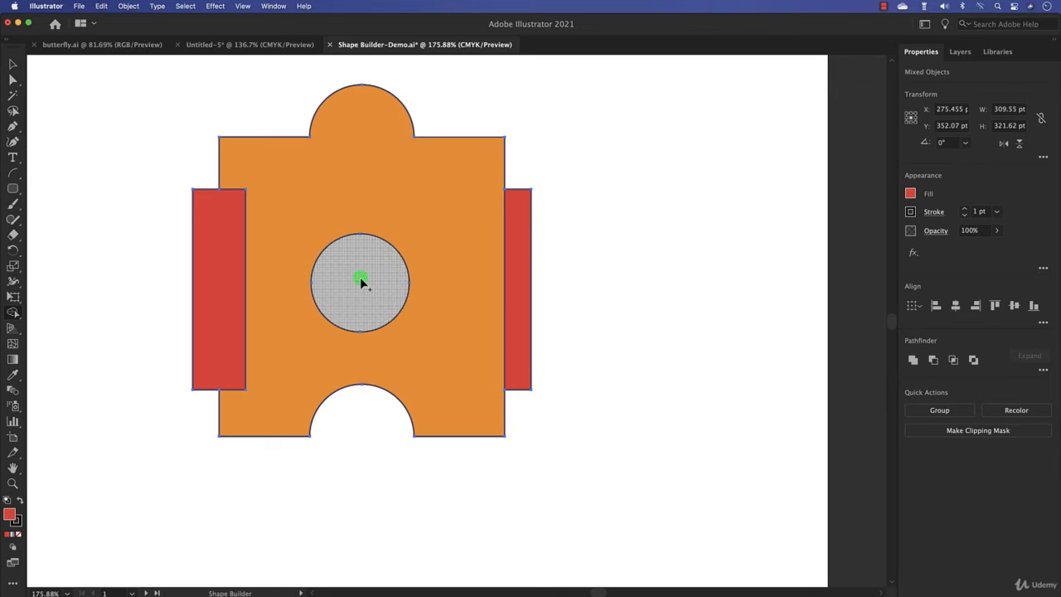
drag(361, 281, 363, 346)
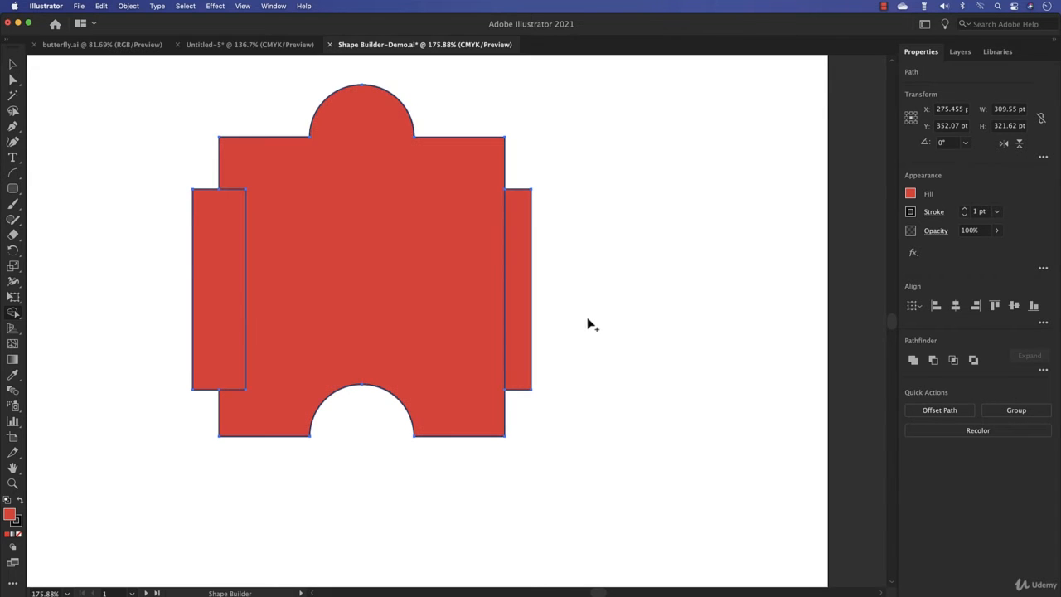
Step: Switch the fill colour to orange and recolour the right narrow strip with Shape Builder
click(910, 194)
click(890, 247)
click(512, 262)
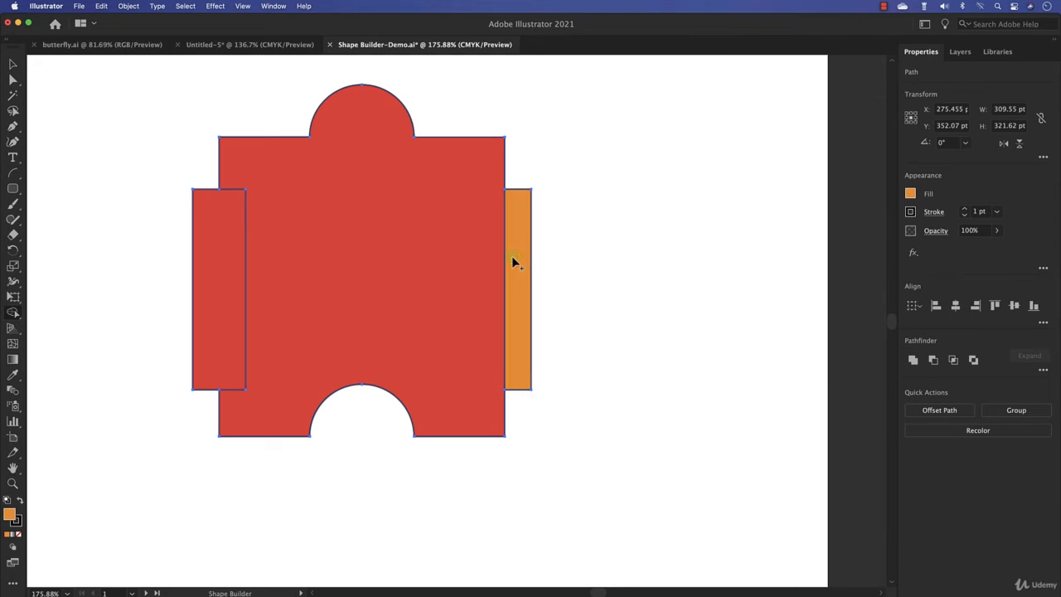
click(622, 265)
Step: Compare the butterfly in the Untitled-5 document with the shaded version in butterfly.ai, and return to Untitled-5
click(224, 45)
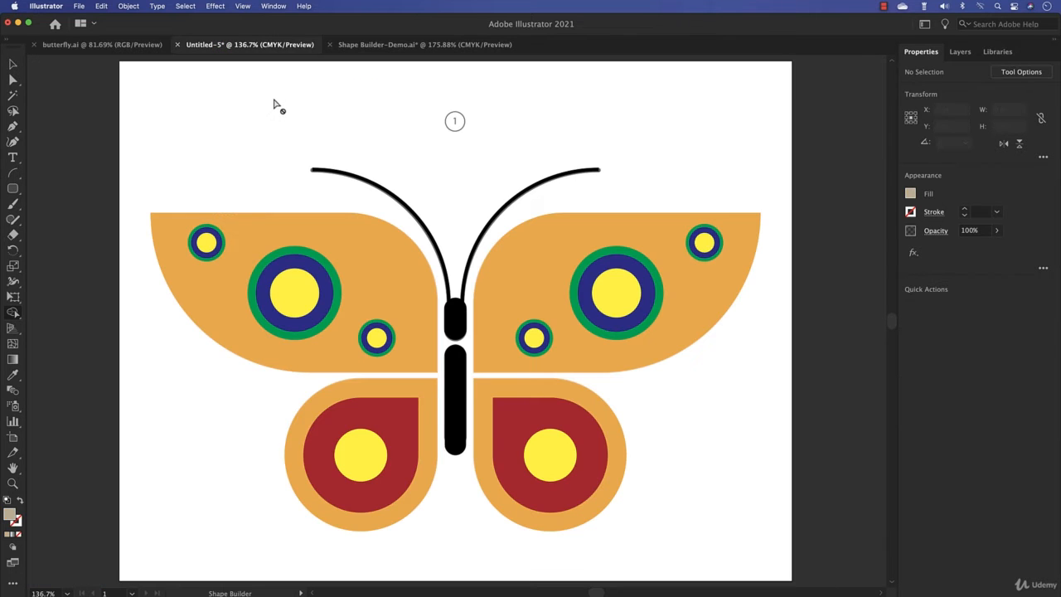
click(15, 66)
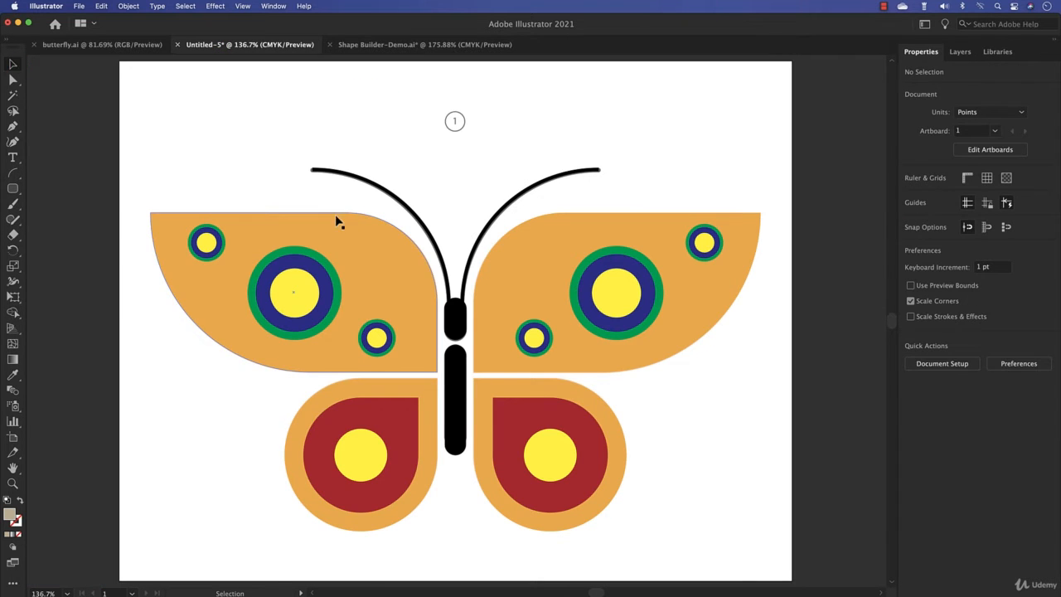
drag(327, 227, 293, 236)
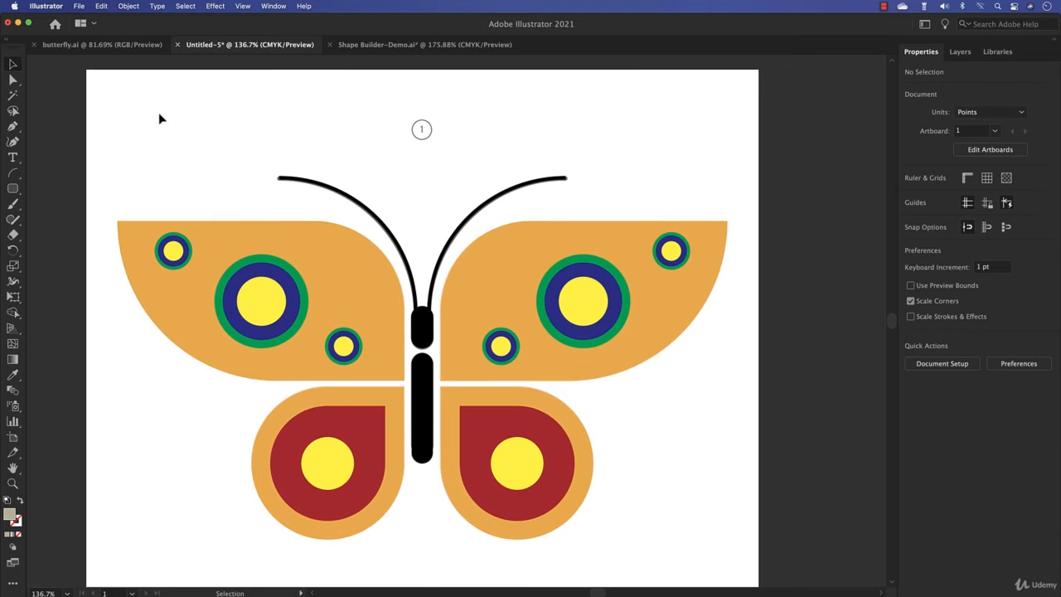
click(96, 46)
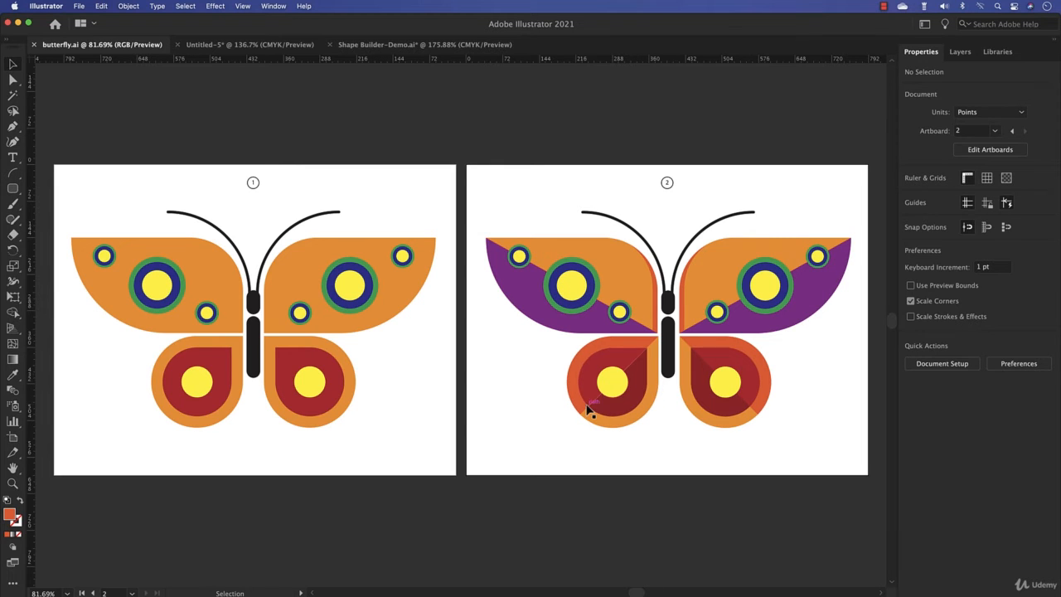
click(241, 45)
Step: Duplicate the butterfly's upper-left orange wing with a horizontal offset of about 6.71 pt to the left
click(329, 245)
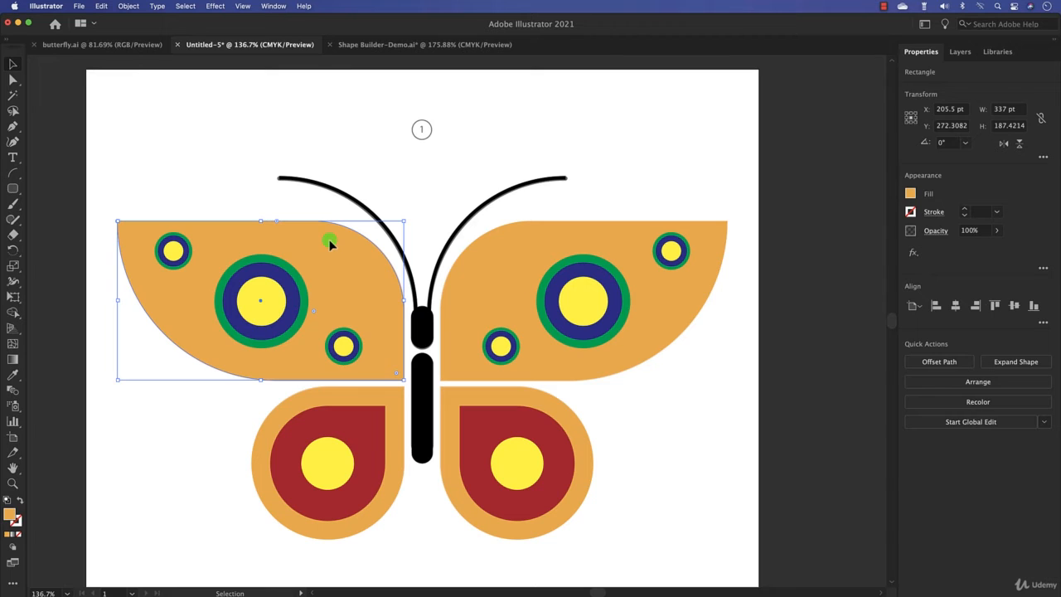
drag(329, 243, 326, 246)
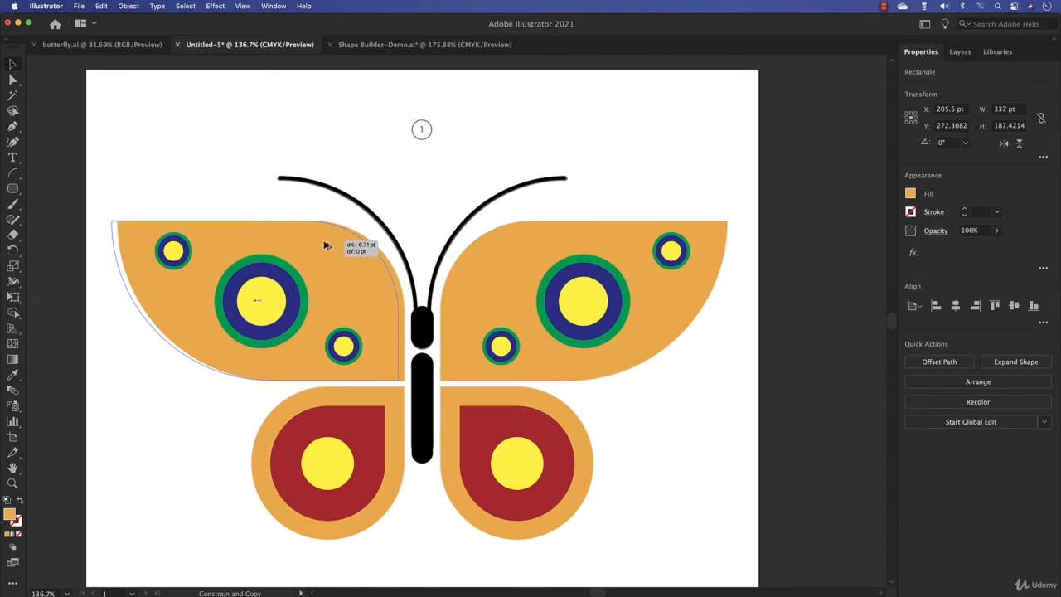
drag(325, 245, 324, 242)
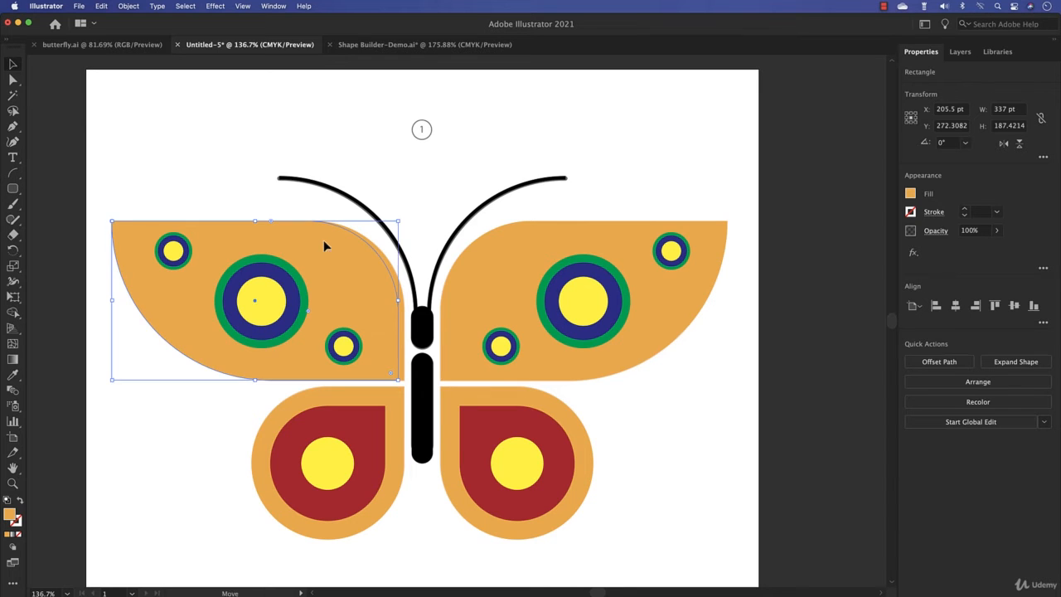
Step: Select both overlapping upper-left wing shapes and recolour the thin inner crescent beside the body dark orange with Shape Builder
drag(182, 164, 229, 226)
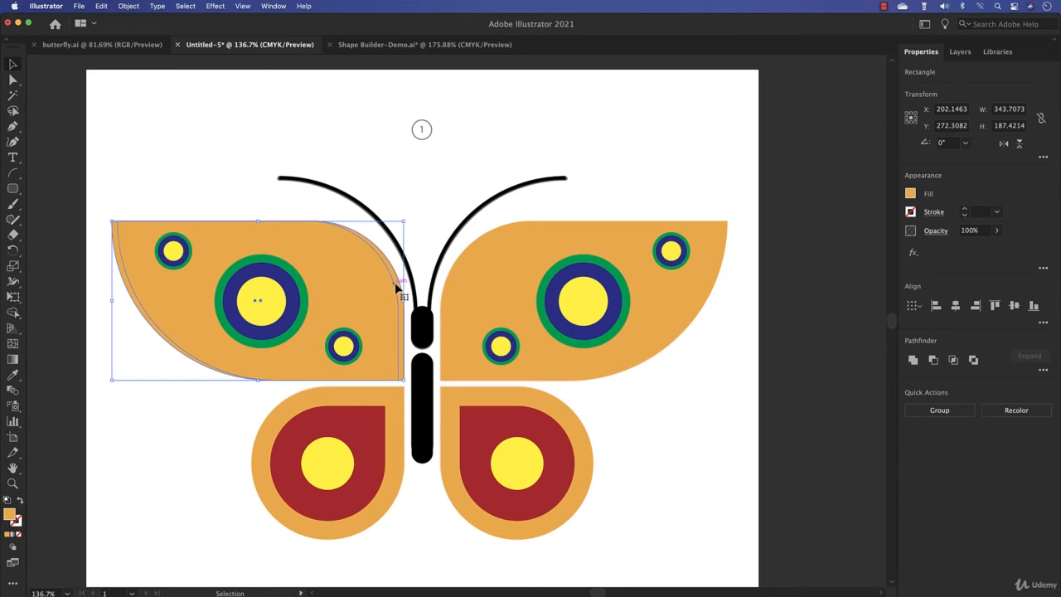
key(shift+m)
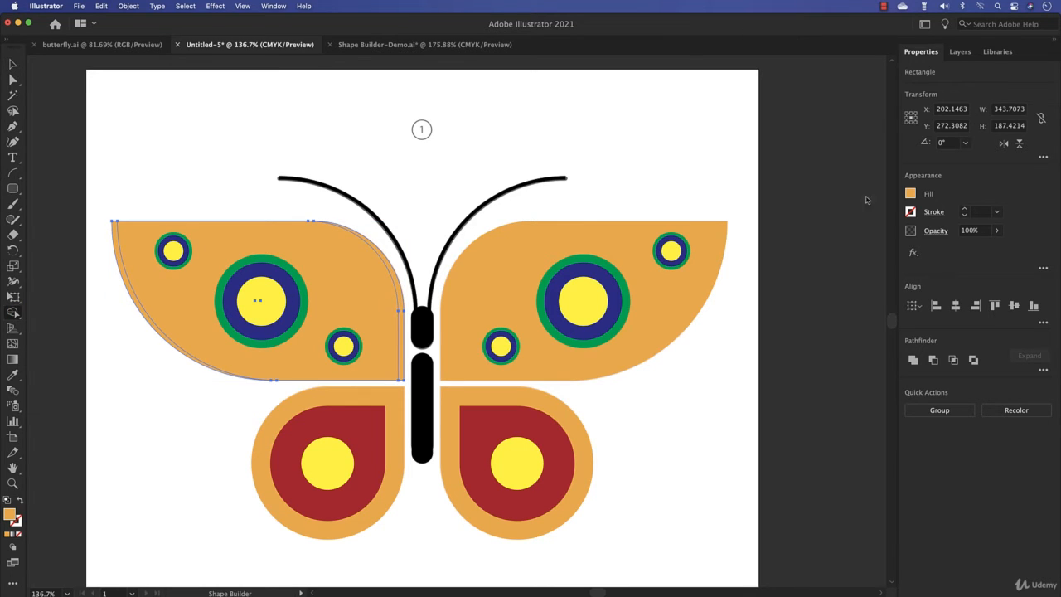
click(910, 193)
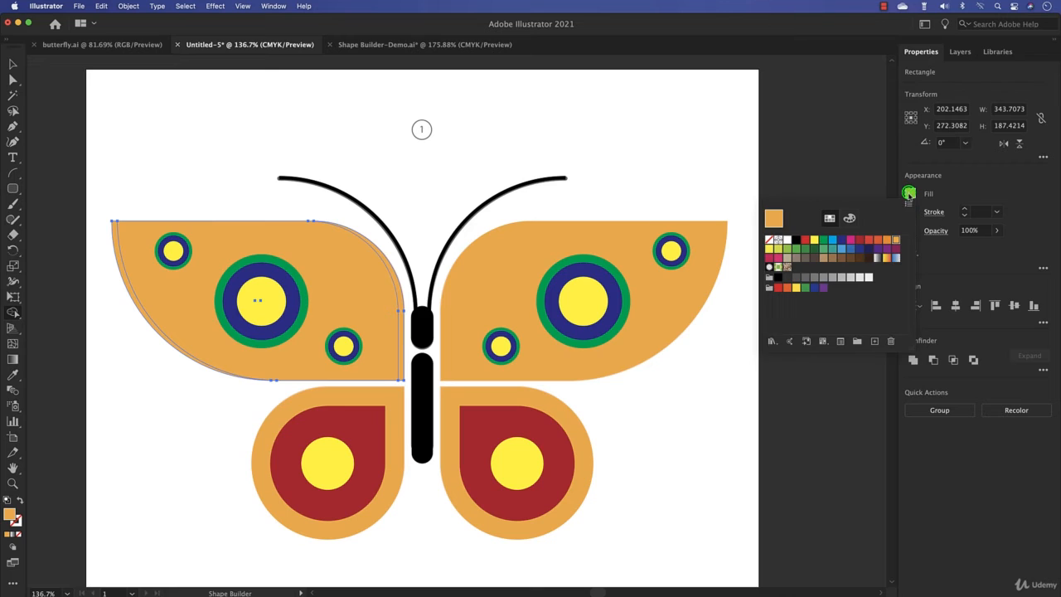
click(878, 240)
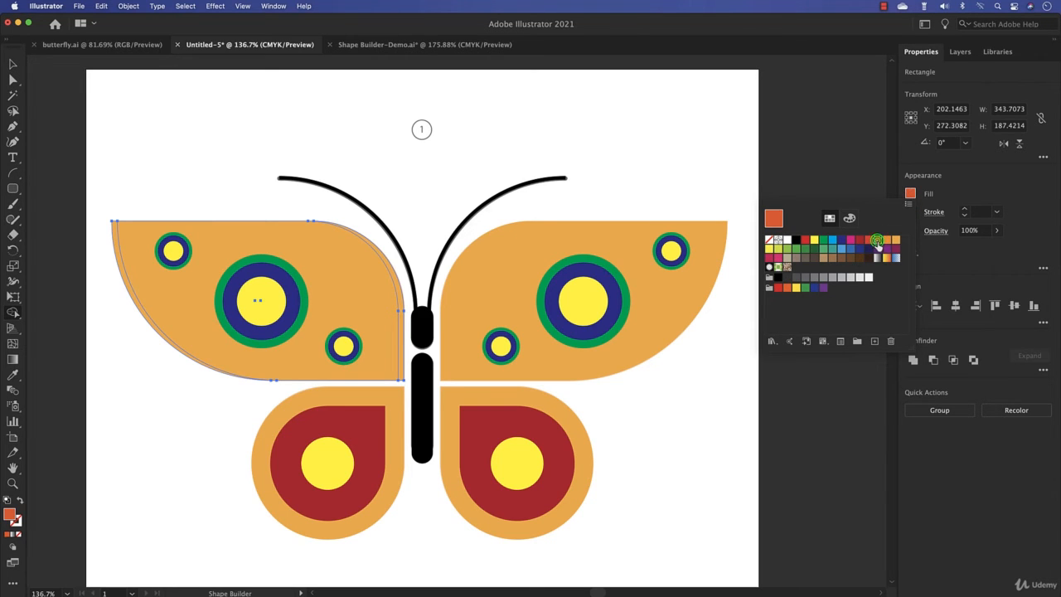
click(396, 285)
click(395, 284)
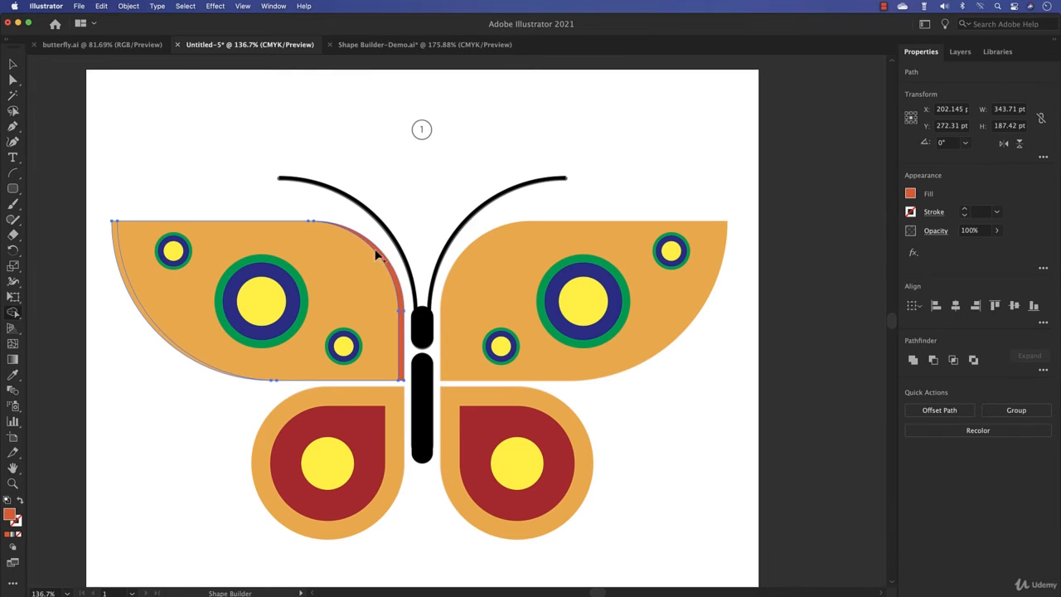
Step: Remove the leftover orange sliver along the outer edge of the upper-left wing
click(12, 64)
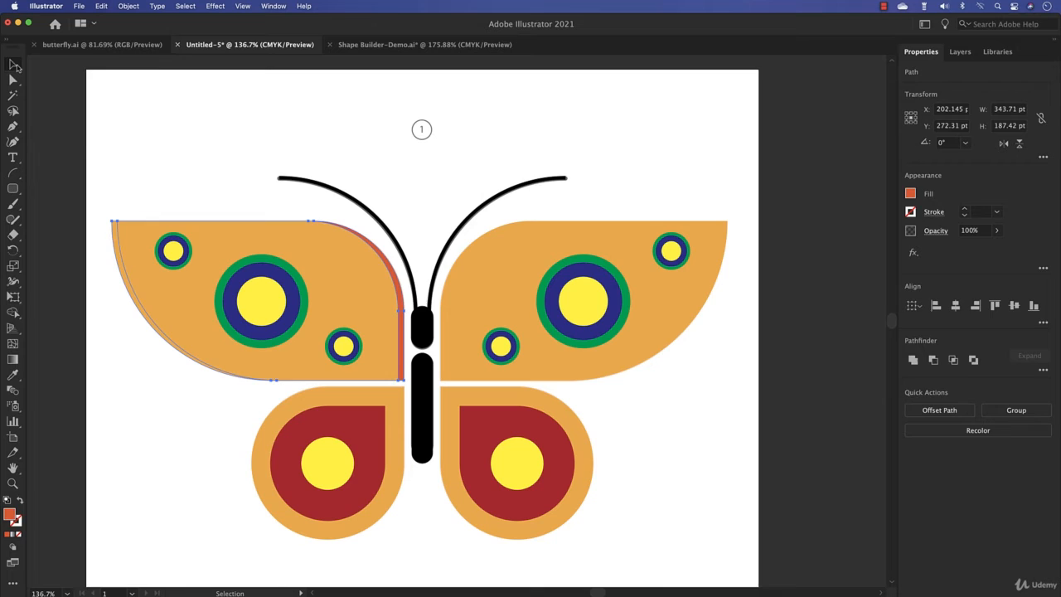
click(89, 325)
click(137, 314)
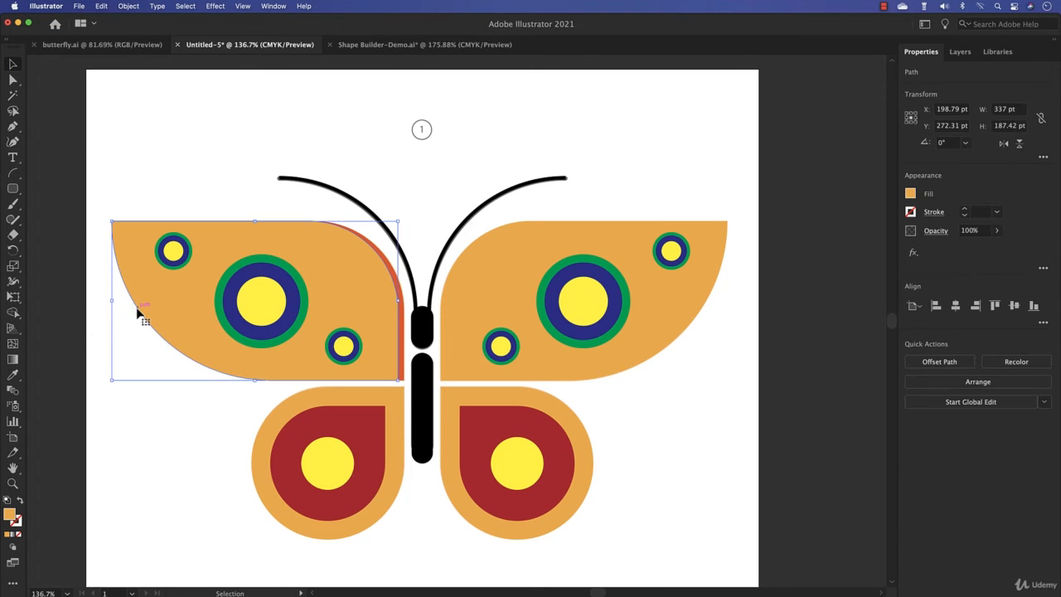
click(138, 311)
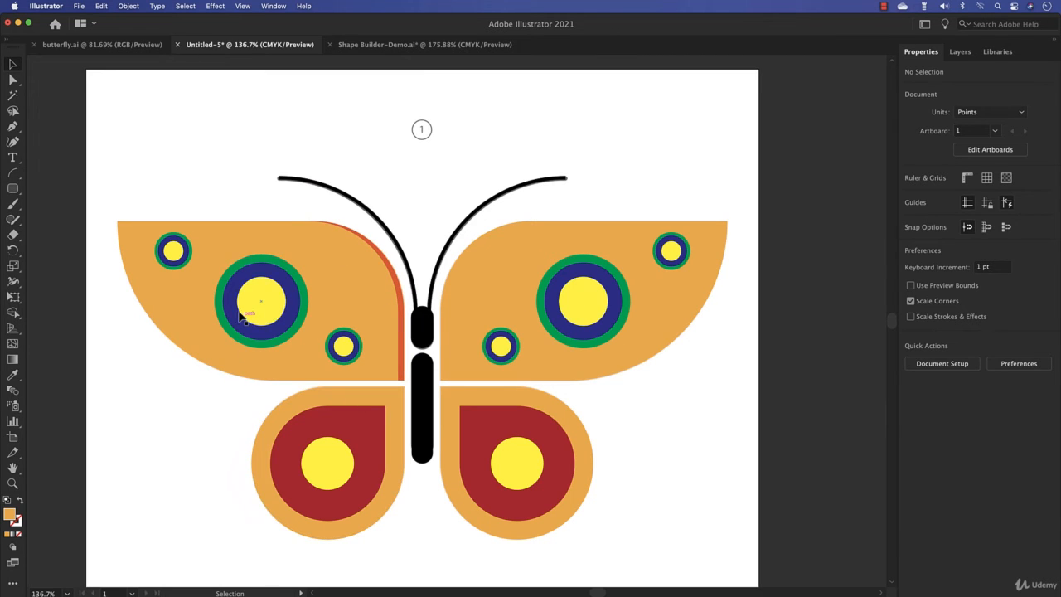
Step: Draw a straight diagonal line across the upper-left wing from its outer tip to its lower inner corner
drag(14, 176, 83, 174)
drag(117, 220, 402, 379)
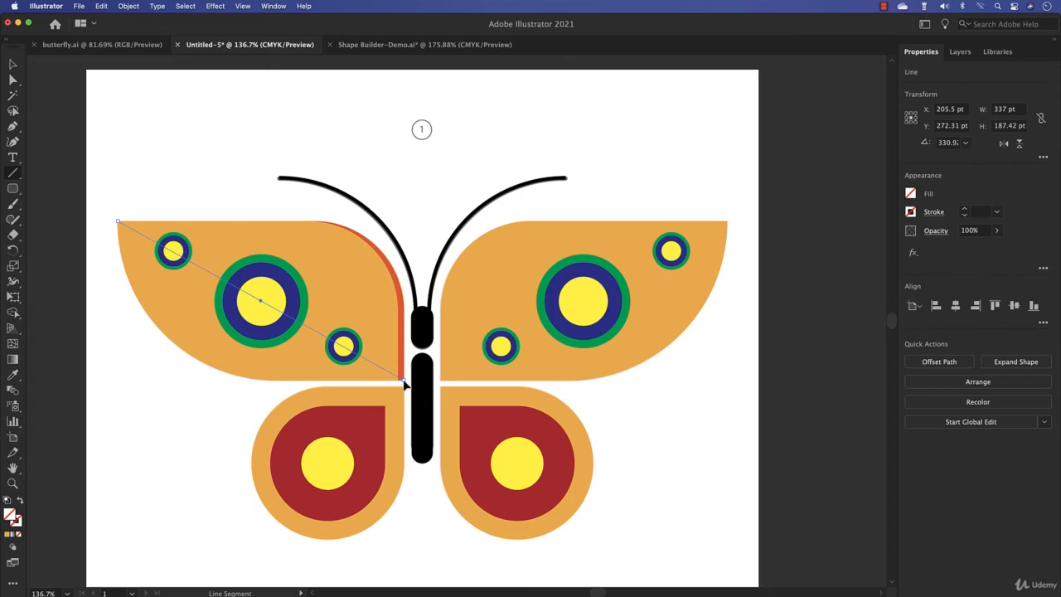
click(10, 64)
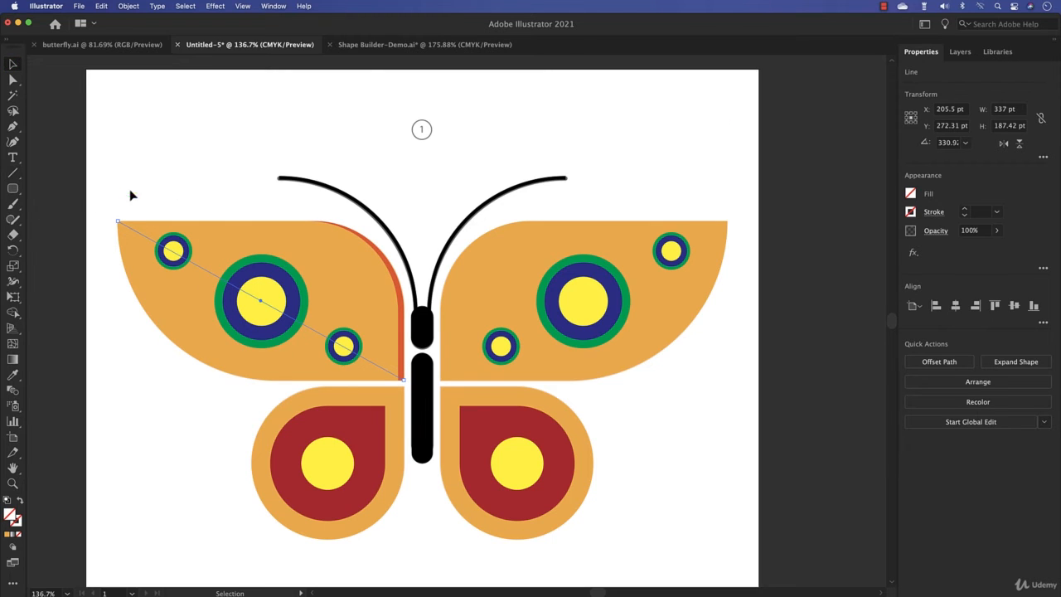
Step: Select the upper-left wing with its diagonal line and fill the lower half purple using Shape Builder
drag(112, 243, 210, 222)
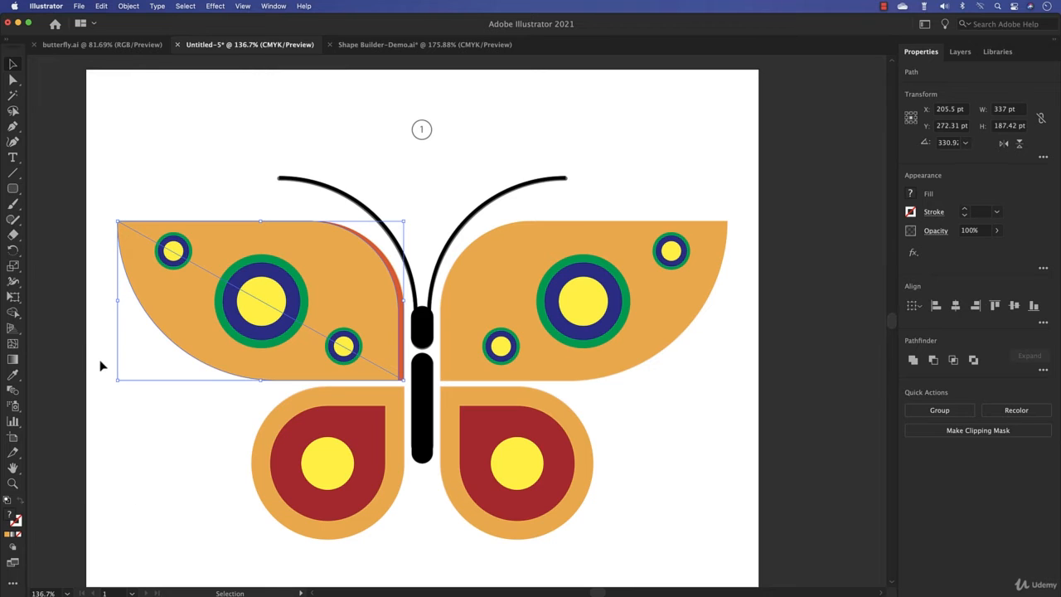
click(14, 313)
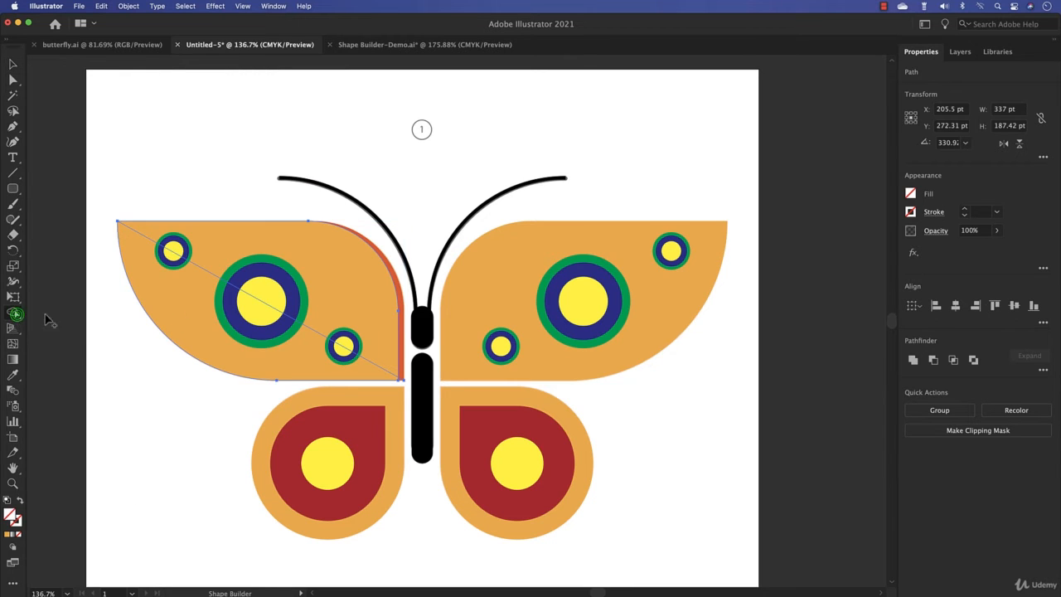
click(910, 195)
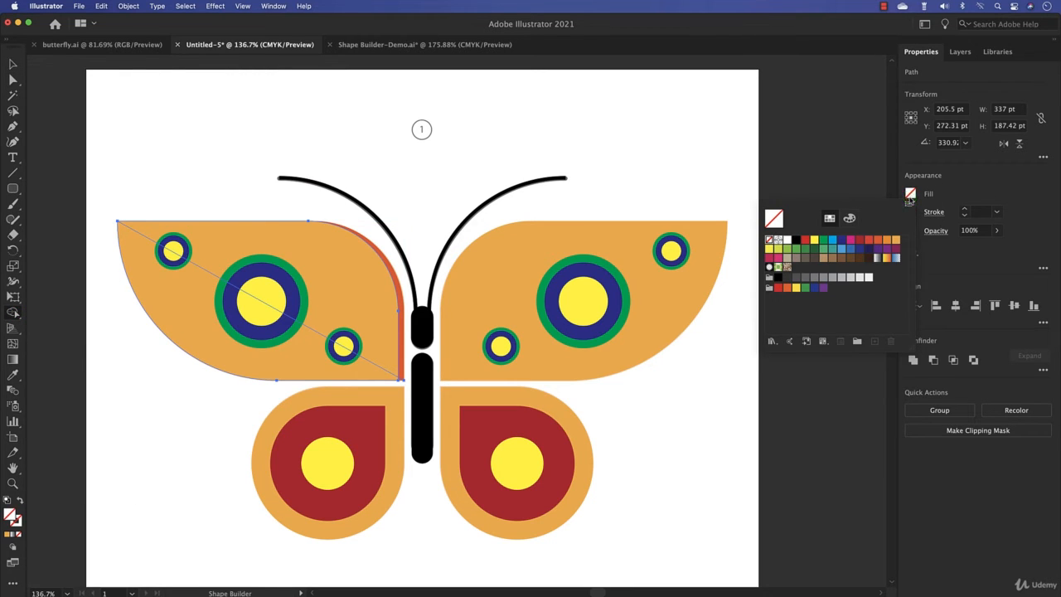
click(888, 257)
click(194, 335)
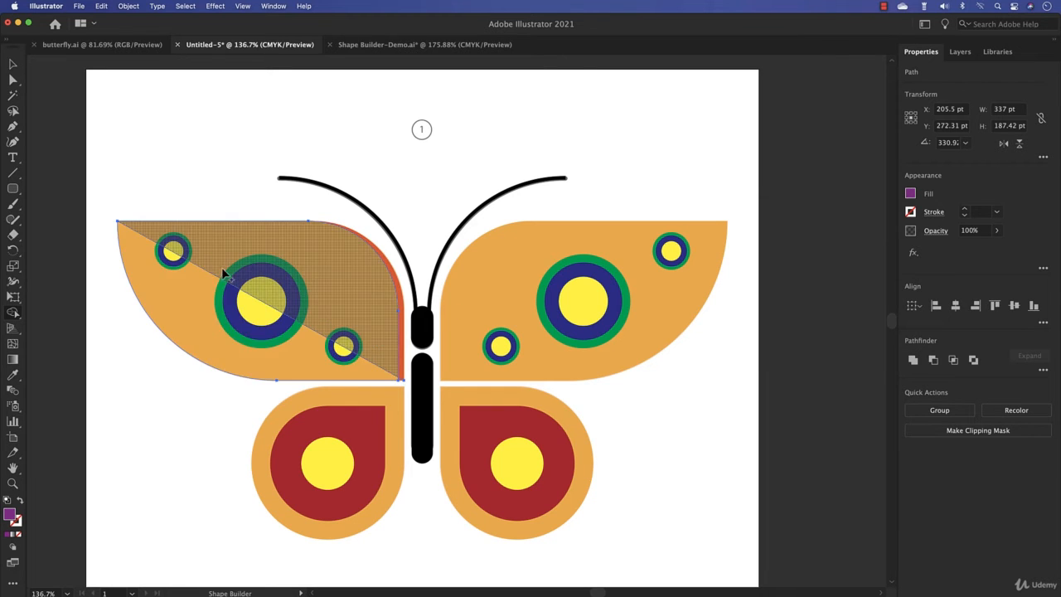
click(176, 323)
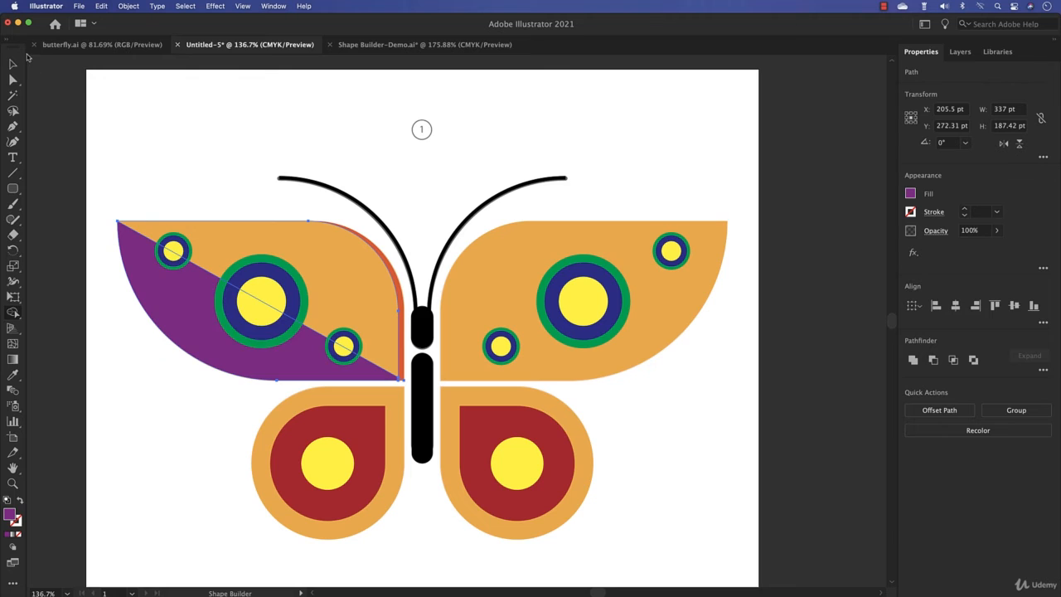
click(13, 65)
click(159, 101)
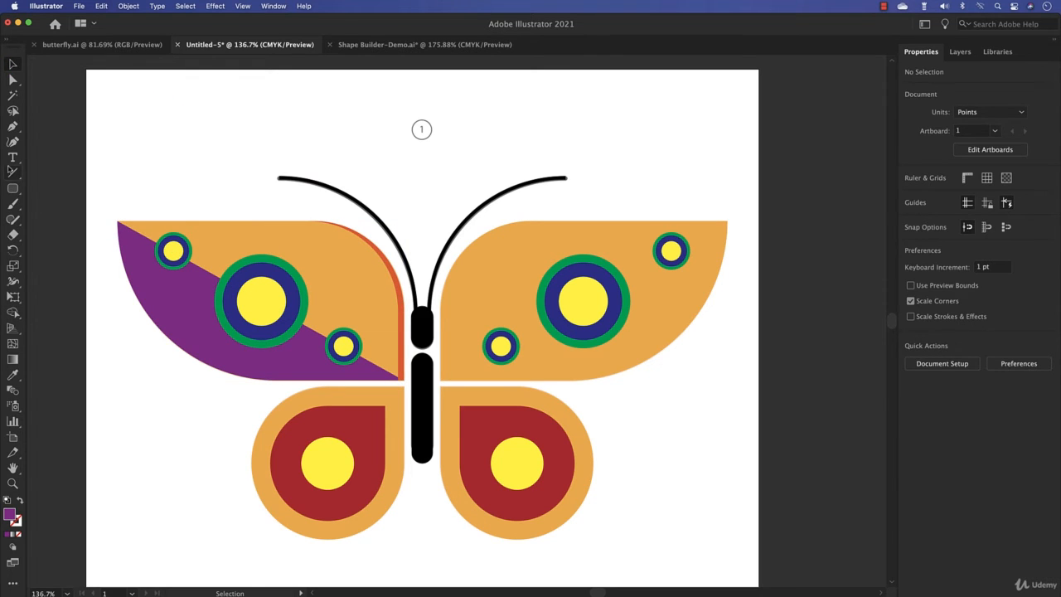
Step: Draw a 225° line about 189 pt wide and high from the lower-left wing's upper inner corner across the wing
click(14, 174)
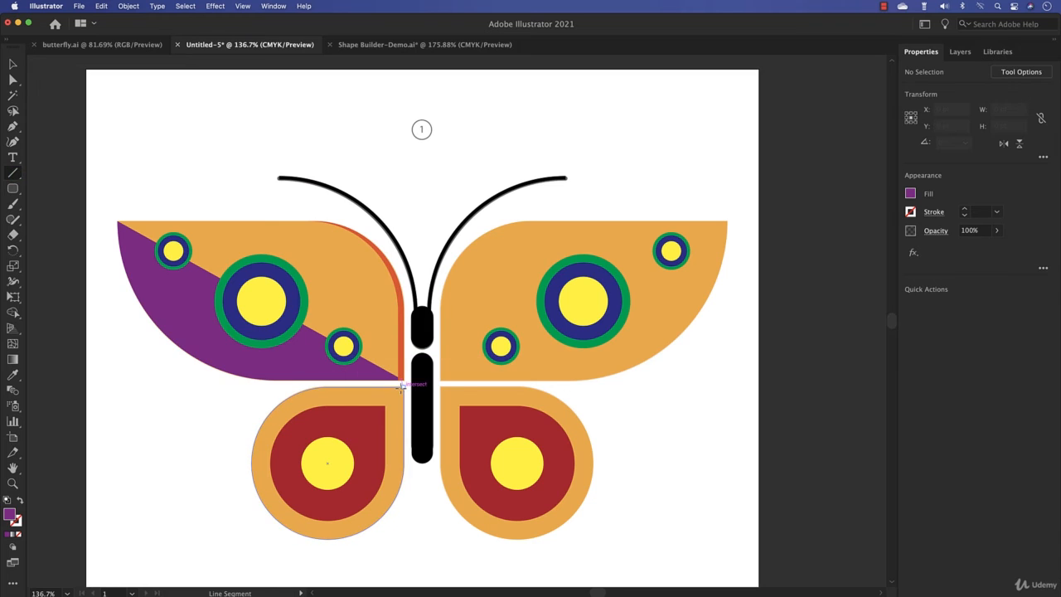
drag(403, 385, 248, 554)
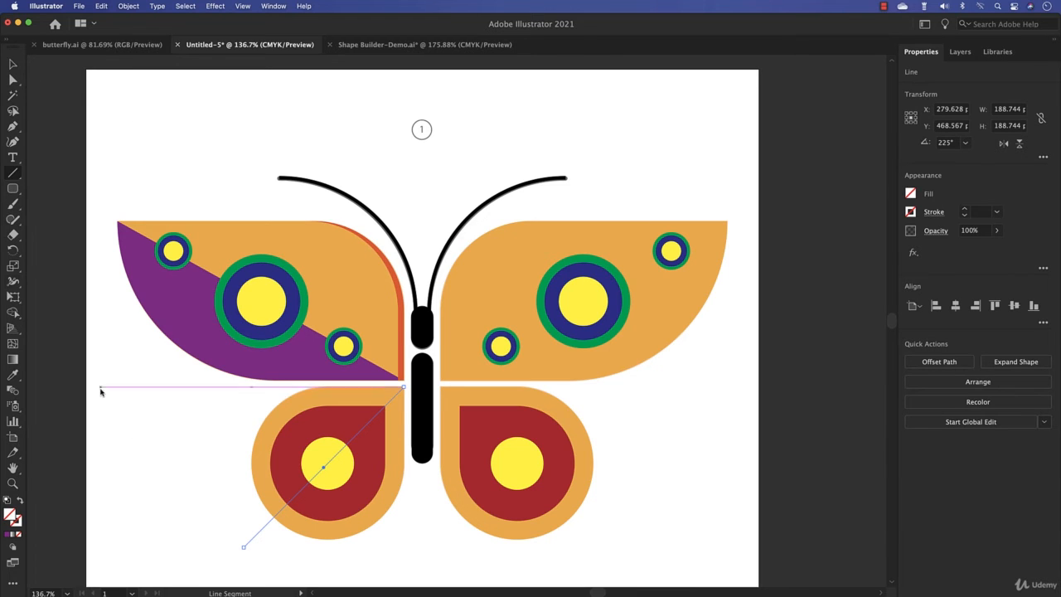
Step: Select the lower-left wing with its diagonal line and fill the outer band's upper half dark orange using Shape Builder
click(13, 64)
drag(182, 443, 383, 555)
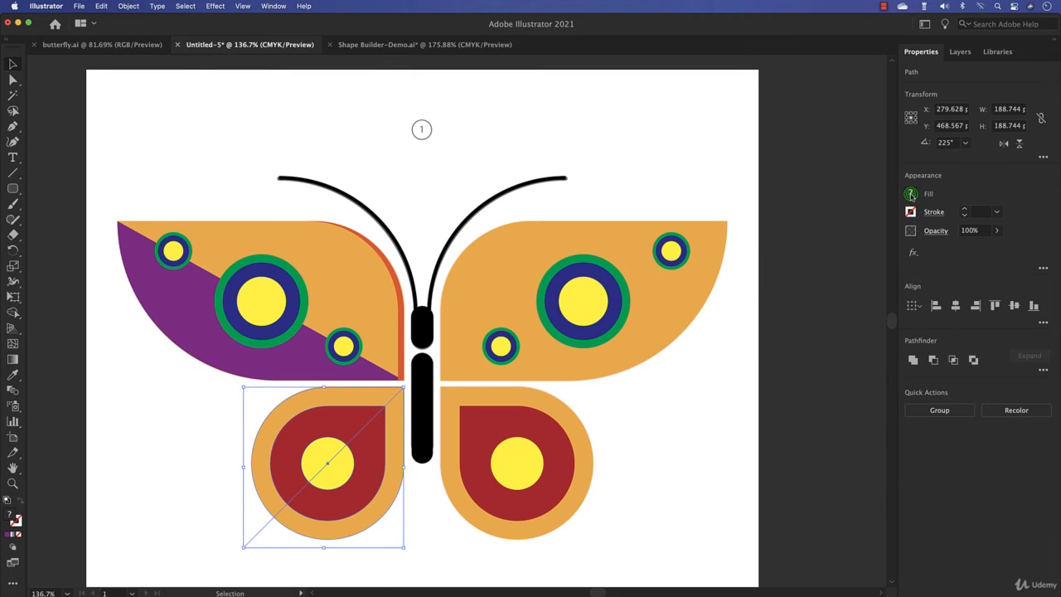
key(shift+m)
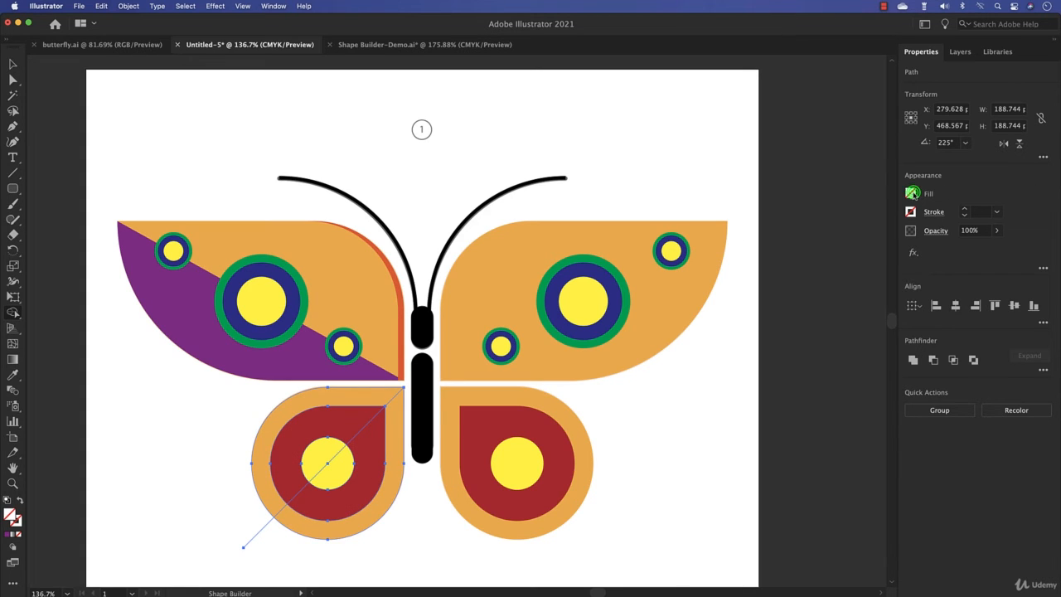
click(911, 194)
click(880, 241)
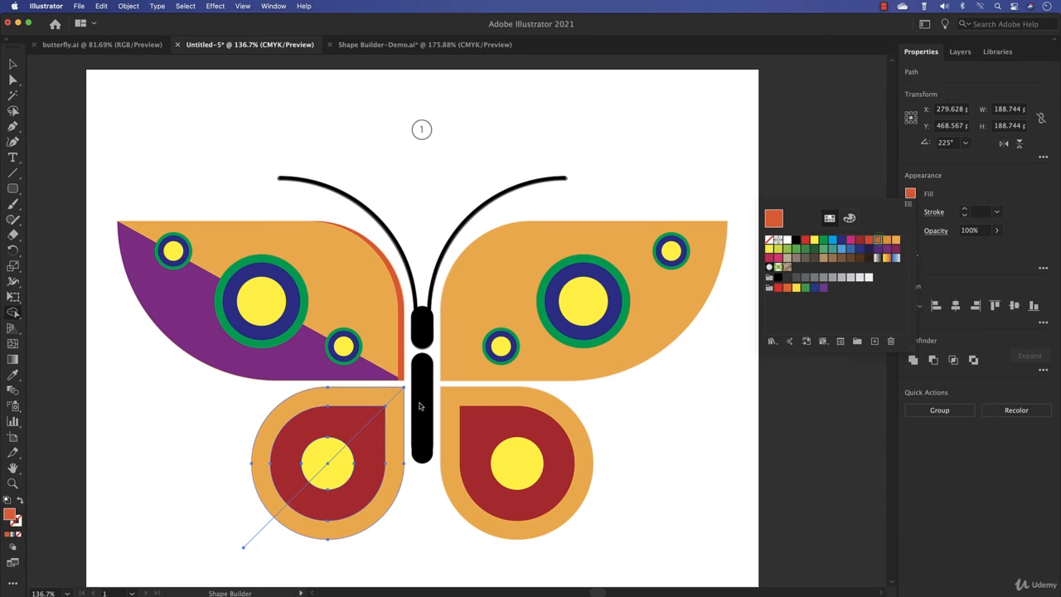
click(336, 405)
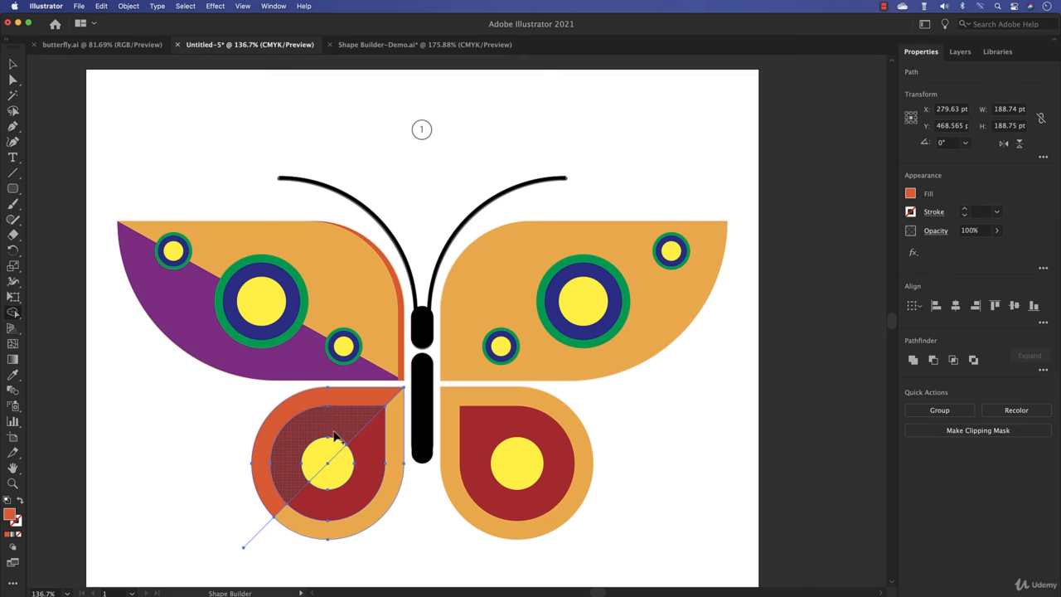
Step: Switch the fill to bright red and recolour the upper half of the lower-left wing's inner teardrop with Shape Builder
click(910, 192)
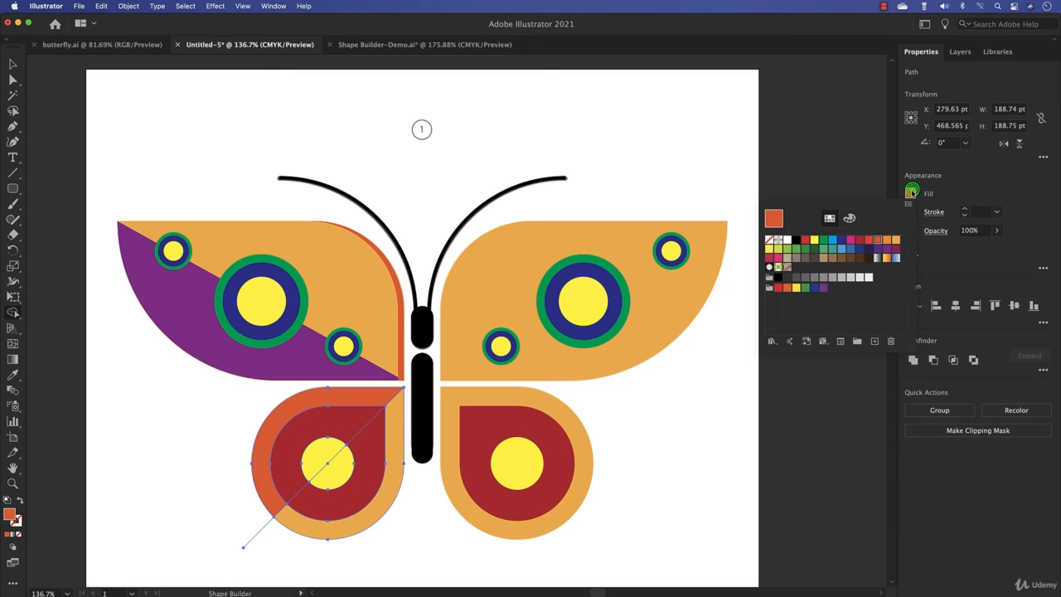
click(867, 246)
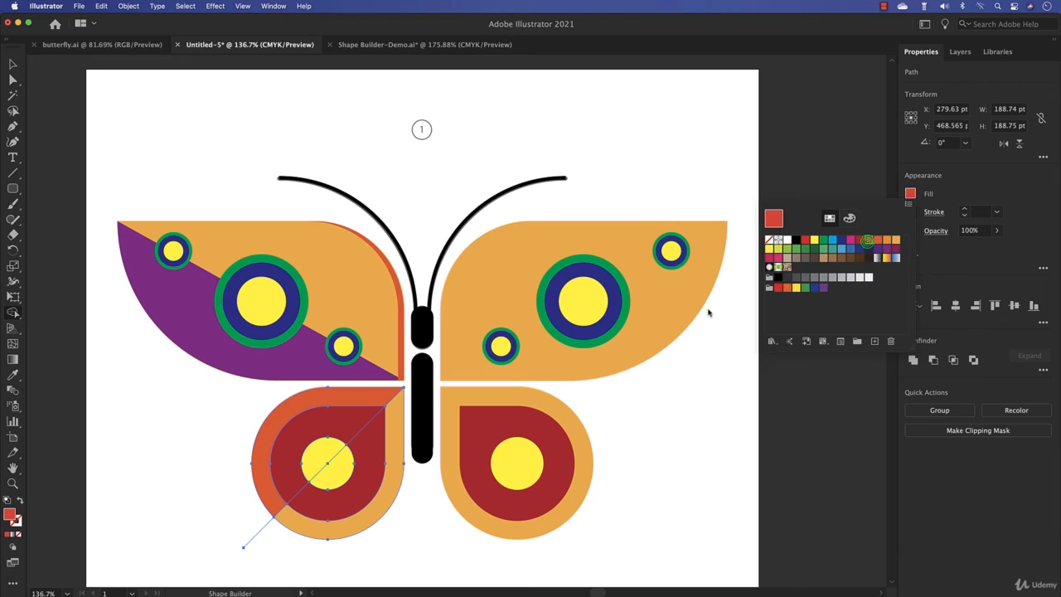
click(342, 431)
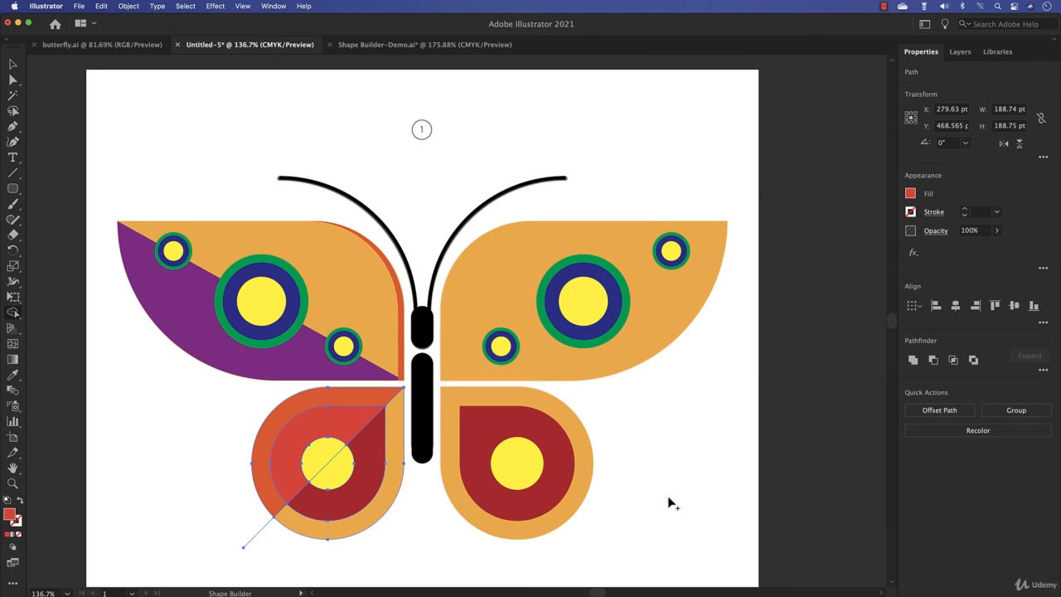
Step: Delete the leftover diagonal line segment outside the lower-left wing
click(13, 63)
click(227, 500)
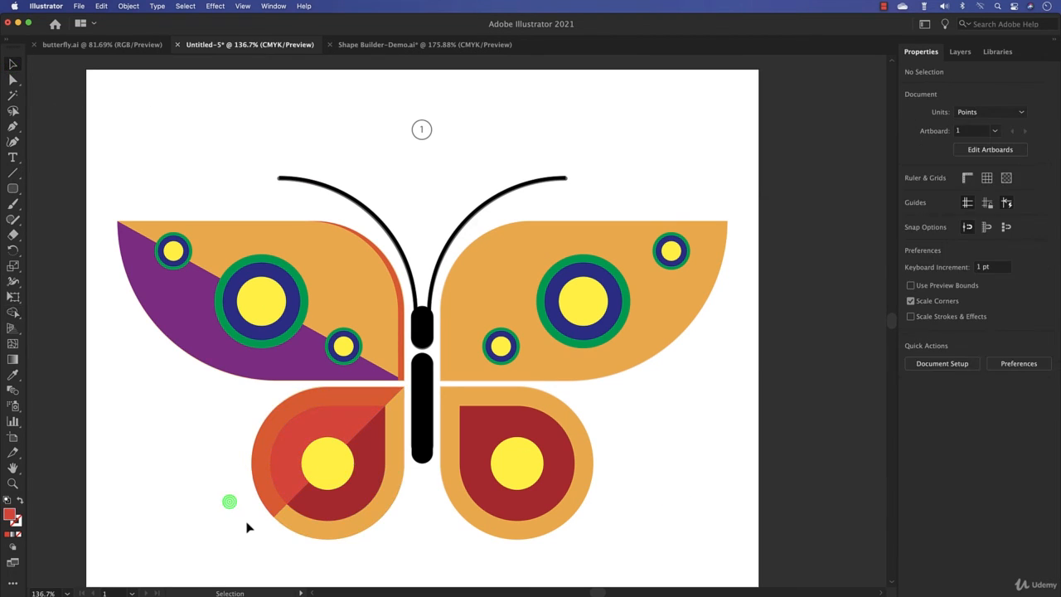
drag(243, 514, 276, 556)
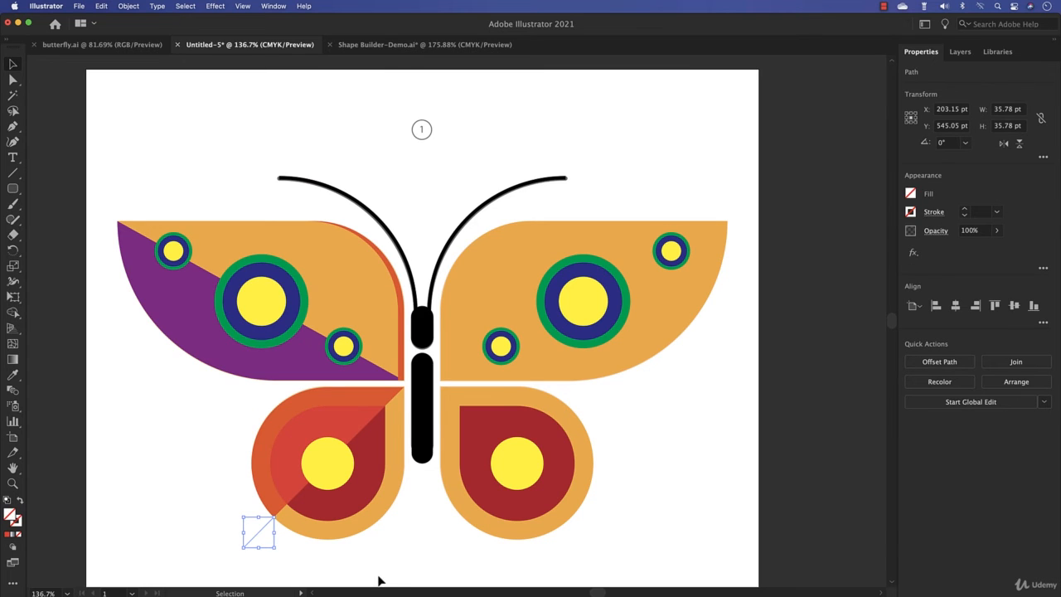
key(Delete)
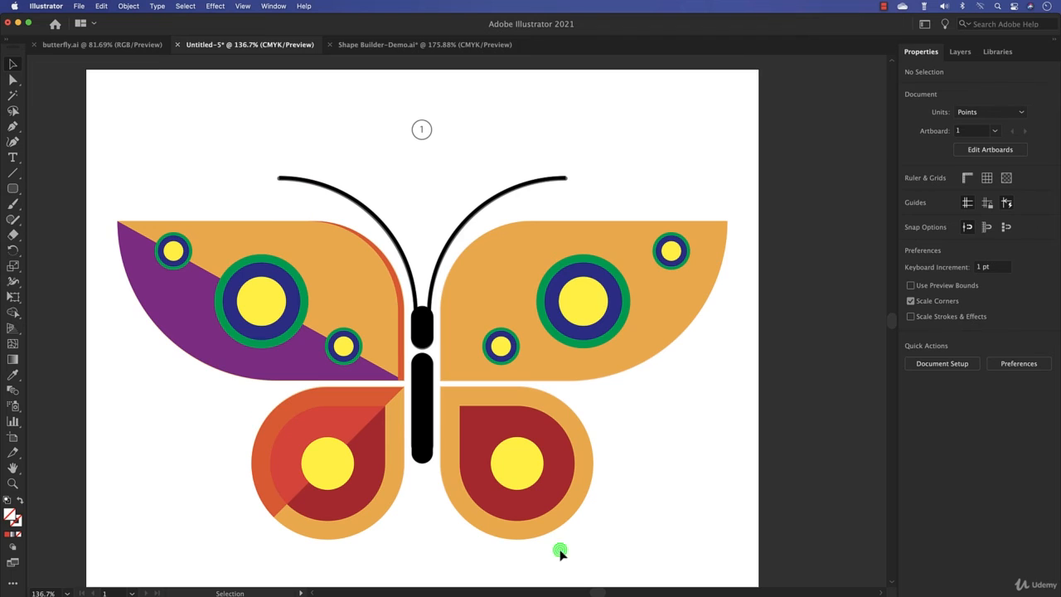
Step: Delete the original right wings and their spots, including the small spot near the body
drag(560, 552, 671, 204)
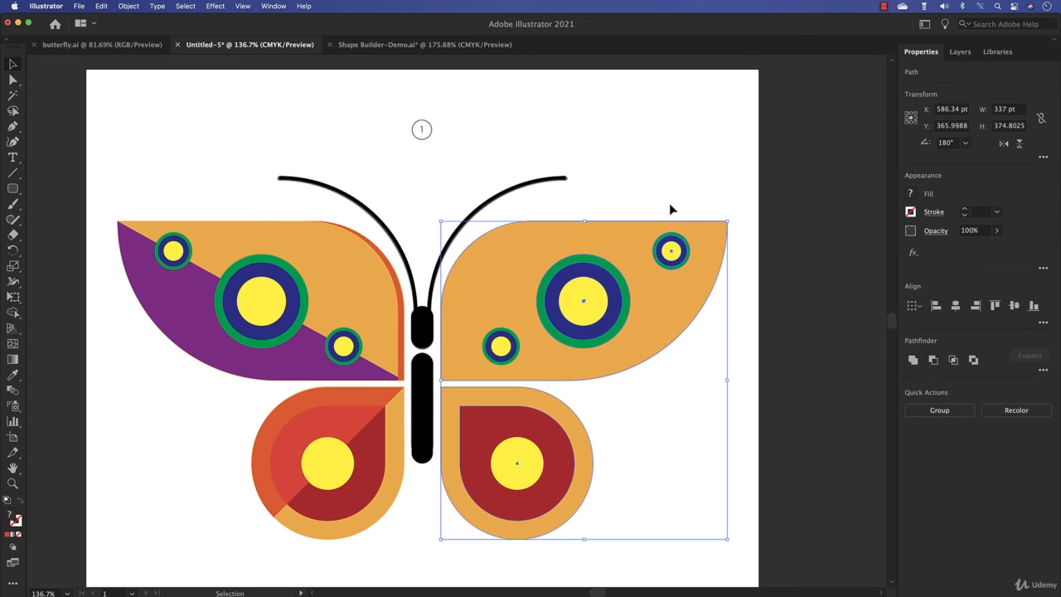
click(668, 202)
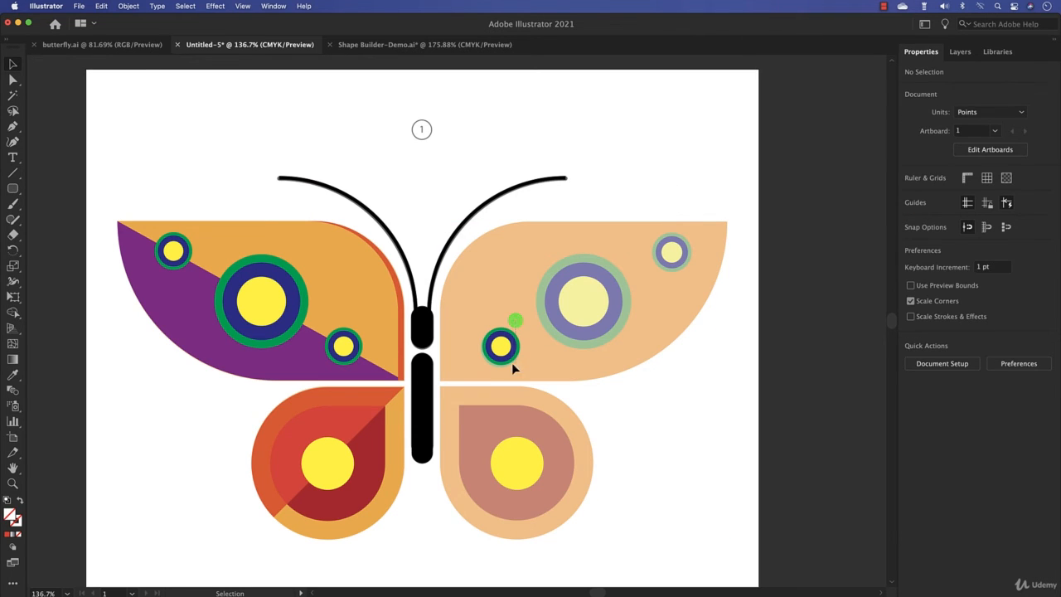
drag(511, 363, 492, 374)
key(Delete)
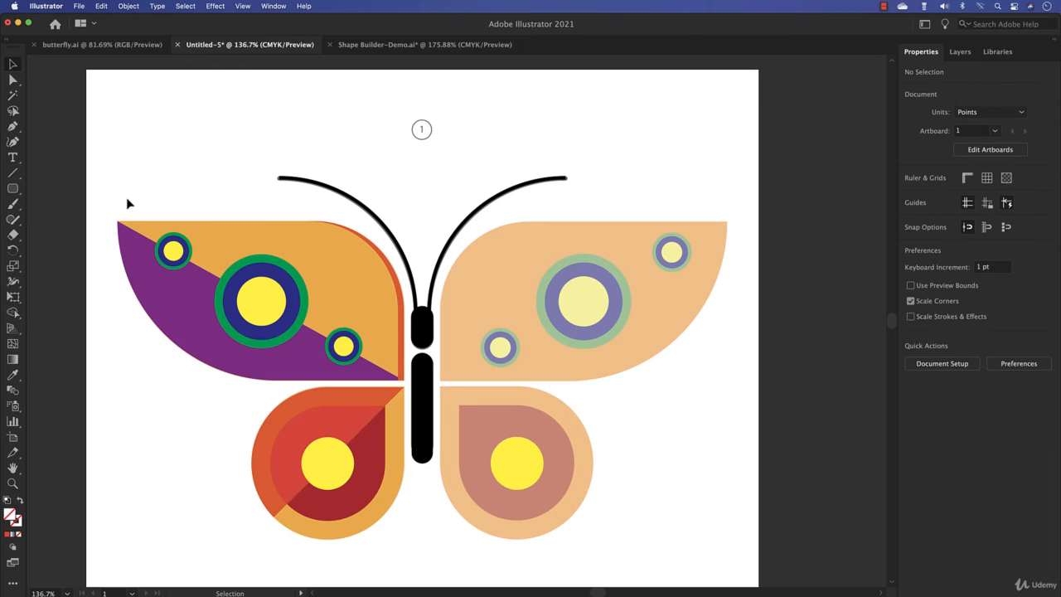
drag(109, 207, 415, 555)
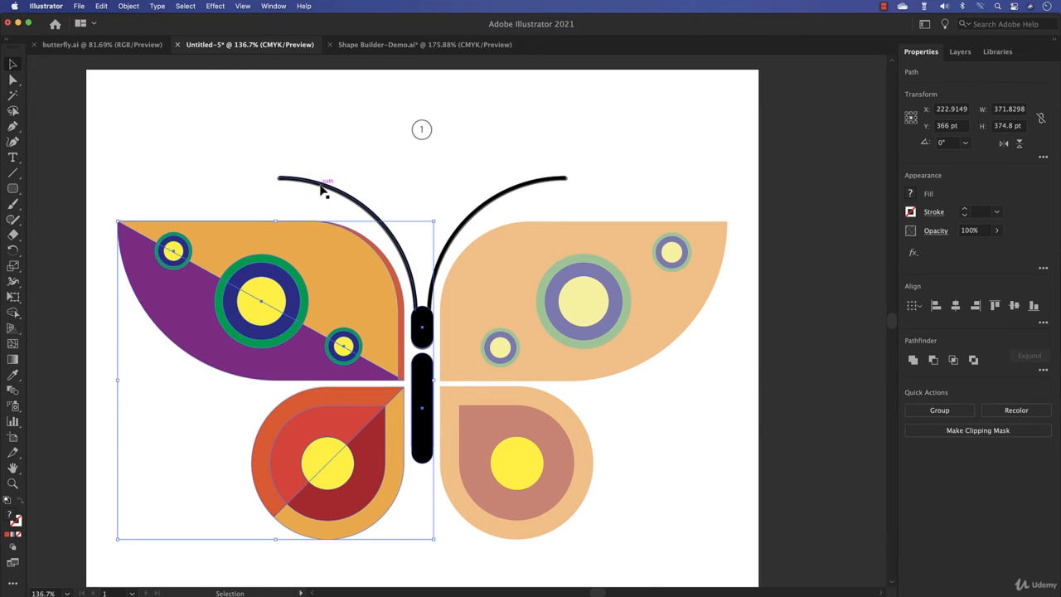
key(a)
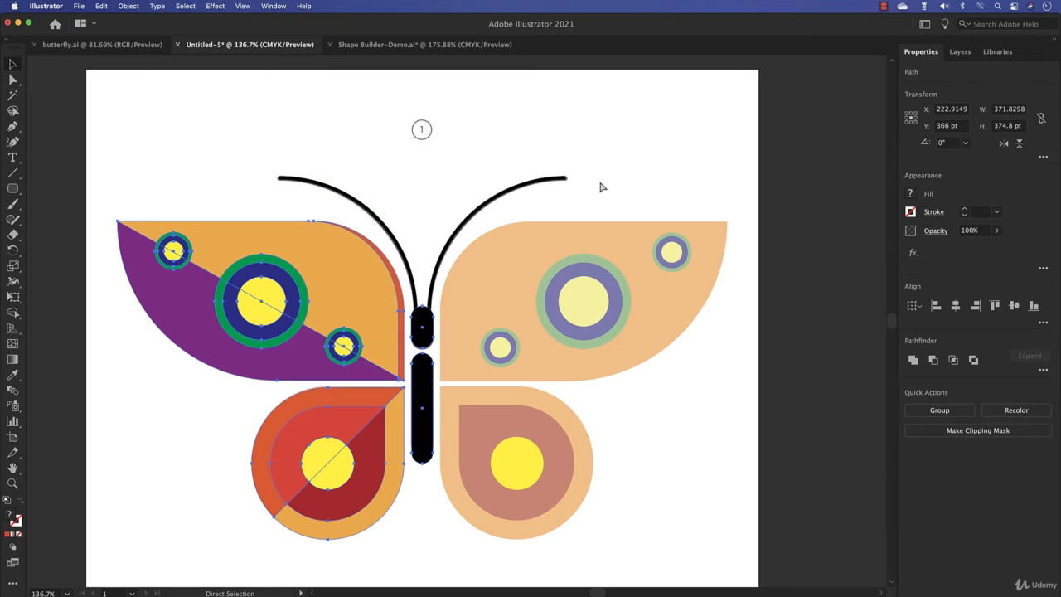
key(v)
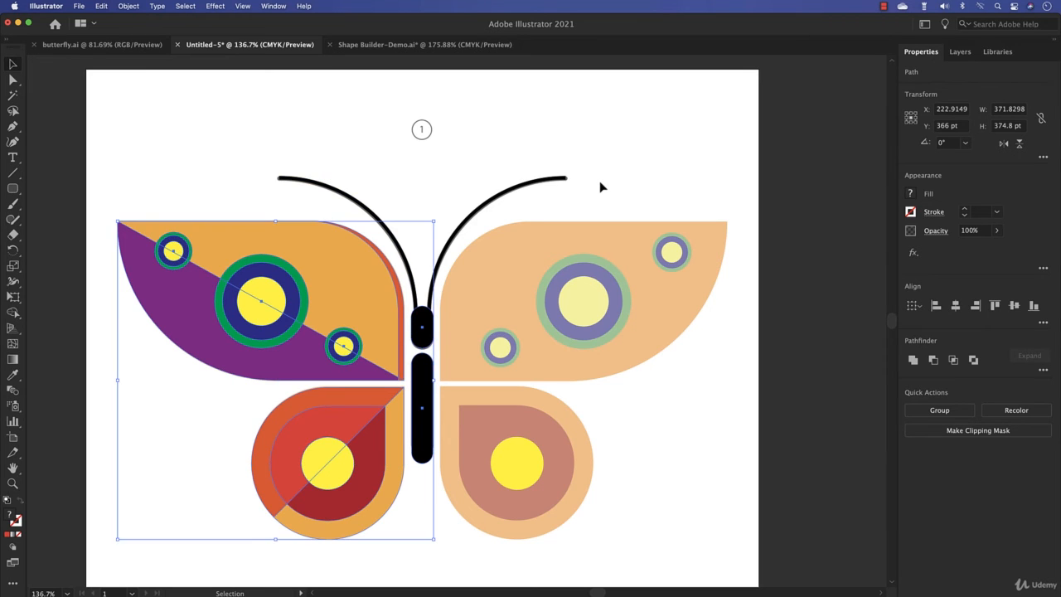
click(638, 425)
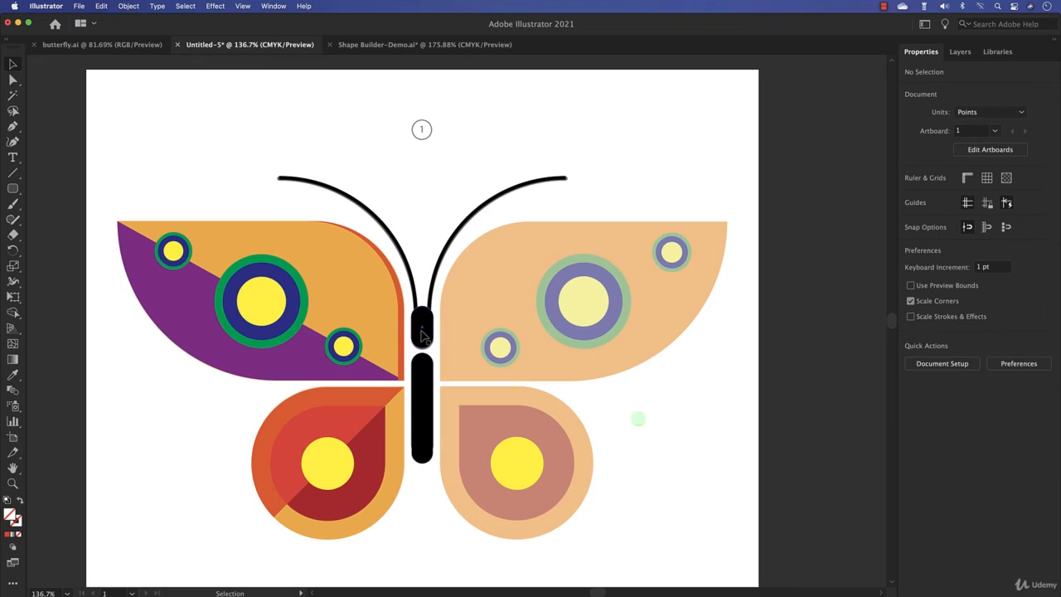
Step: Mirror a copy of the left wings, without the antenna, horizontally onto the faded right wings and hide the template layer
drag(101, 211, 382, 541)
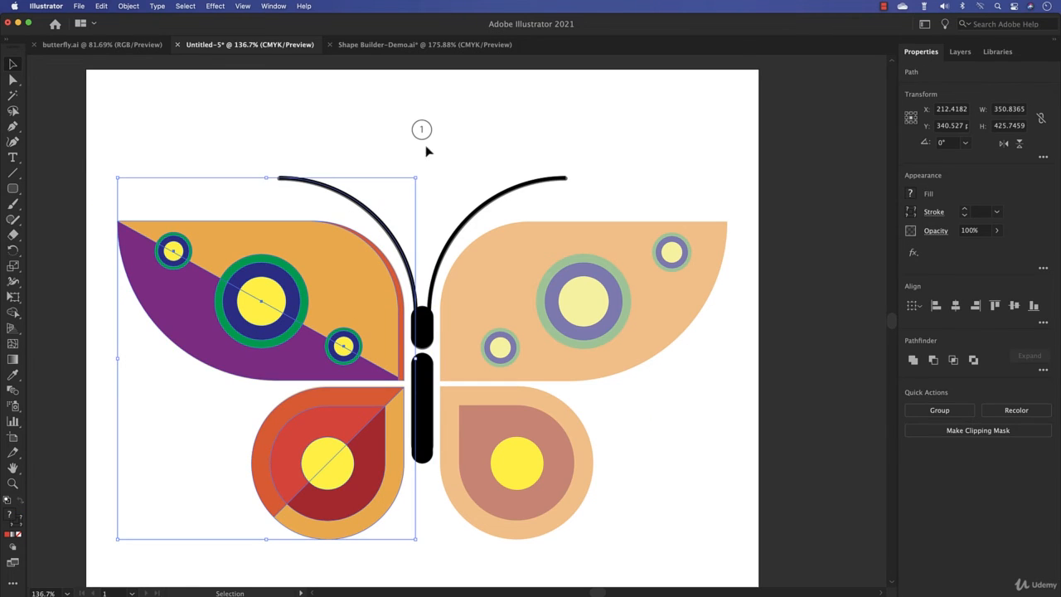
shift+click(366, 207)
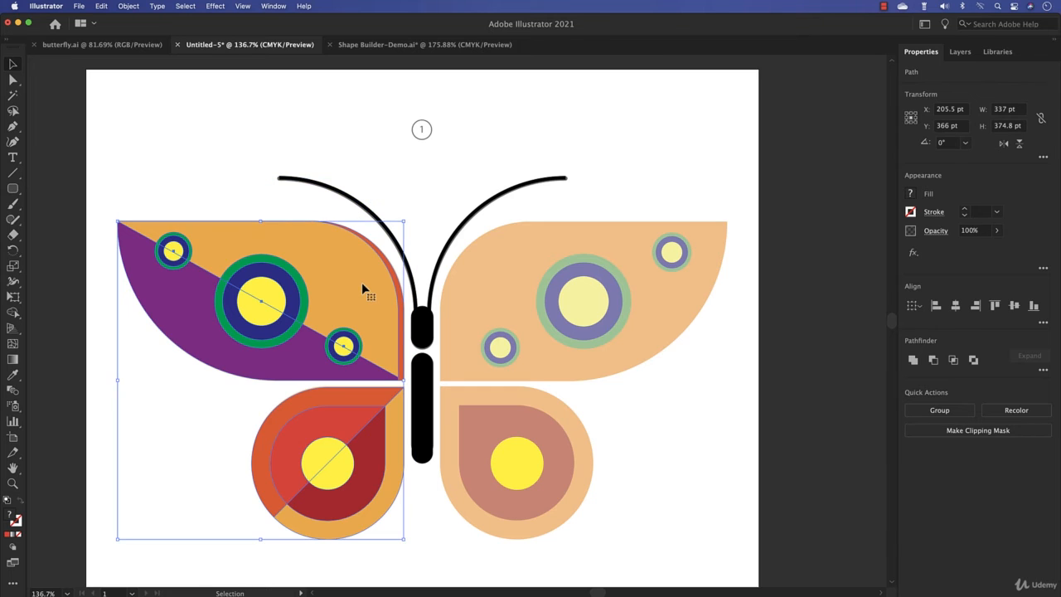
key(a)
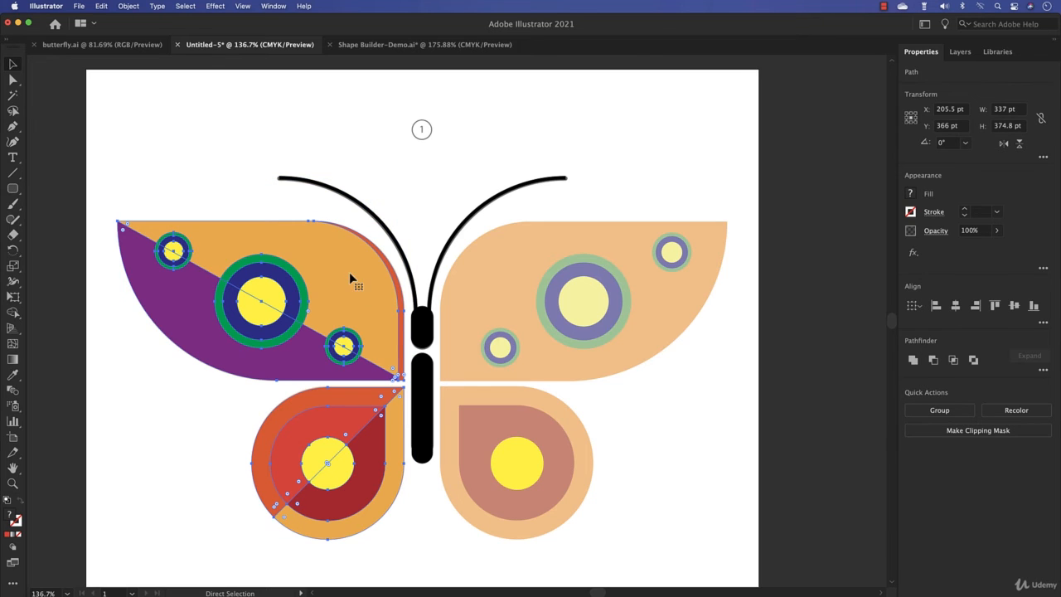
key(v)
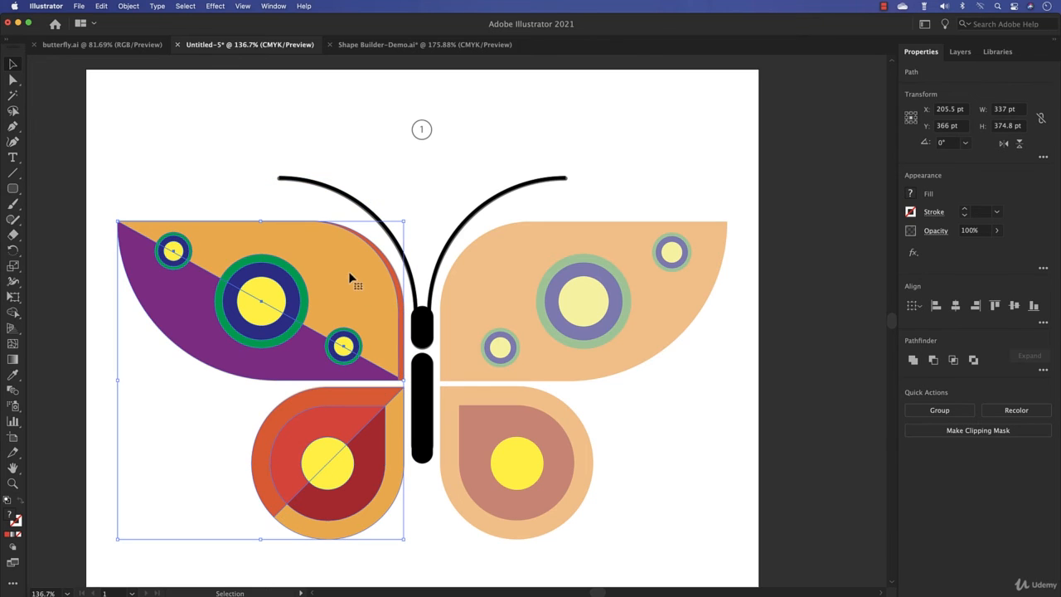
click(1003, 145)
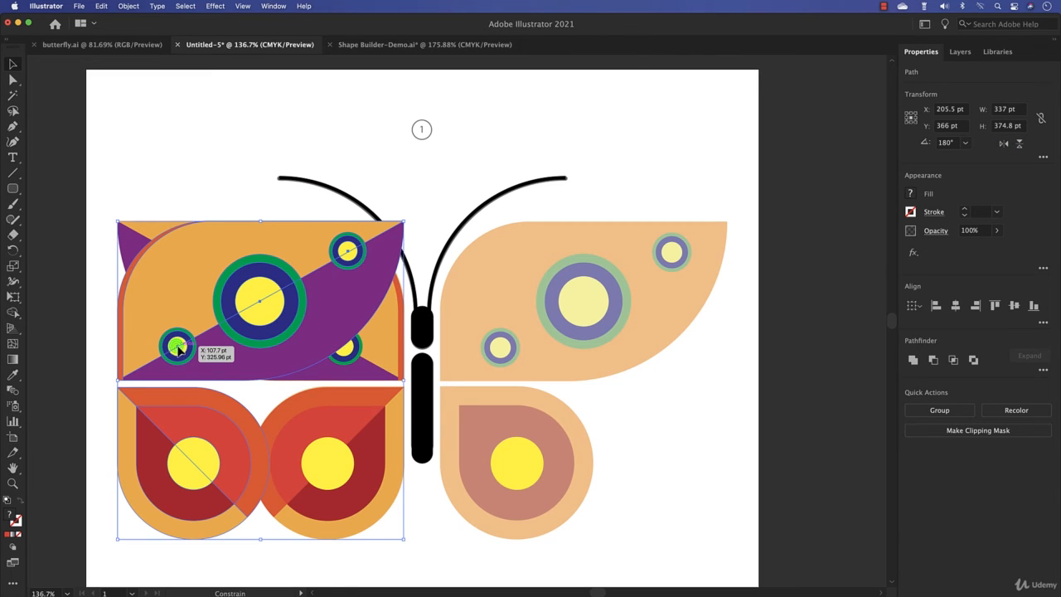
drag(179, 344, 502, 356)
click(632, 437)
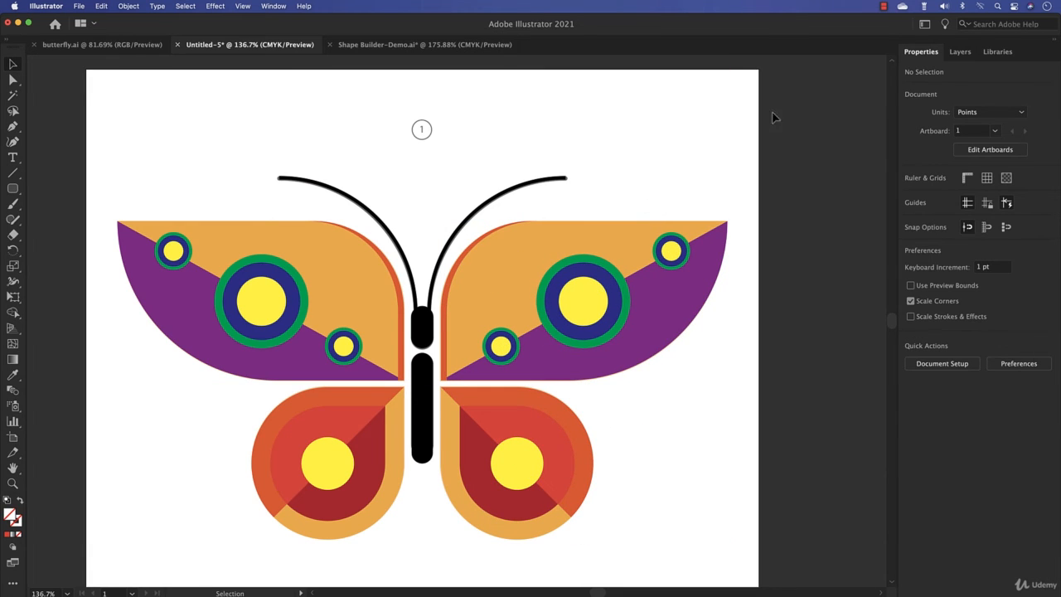
click(960, 51)
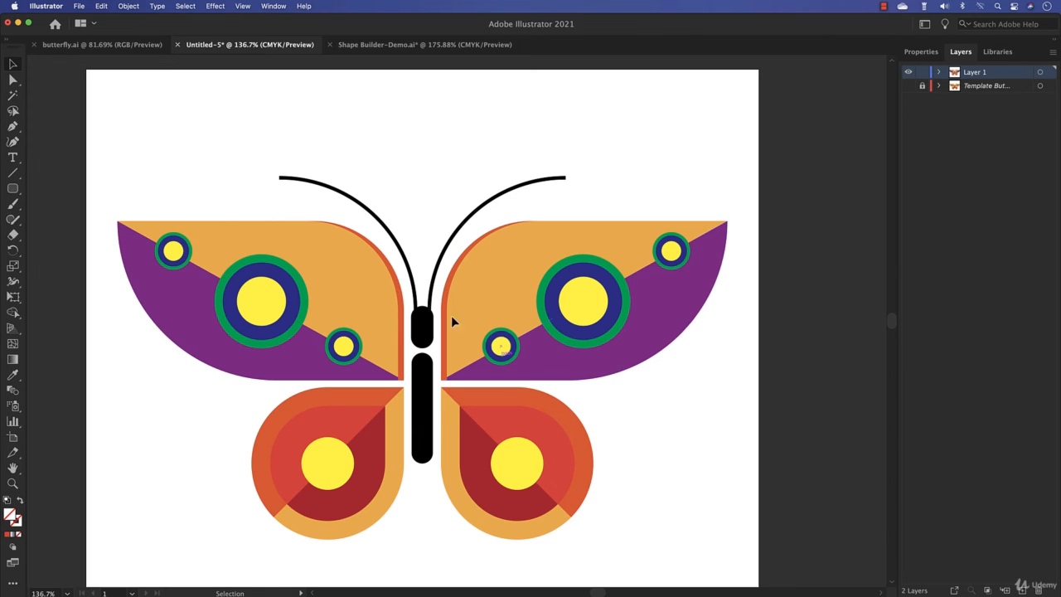
Step: Draw a trial diagonal line above the upper-left wing, move its lower end point and delete the line
drag(197, 184, 309, 357)
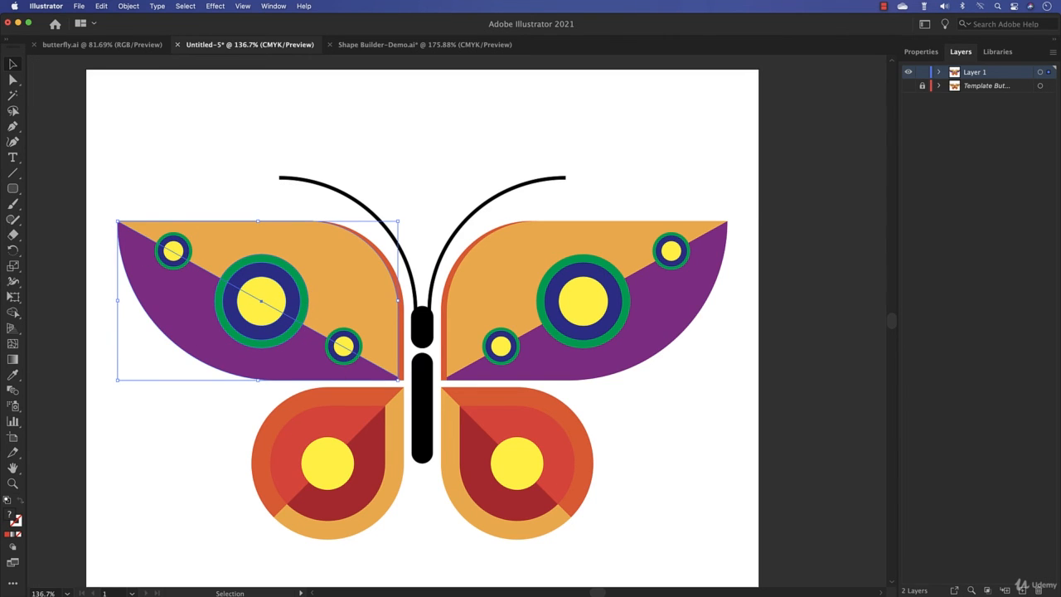
click(13, 172)
mouse_move(143, 118)
mouse_down()
mouse_move(219, 153)
mouse_move(279, 127)
mouse_move(219, 181)
mouse_up()
click(15, 81)
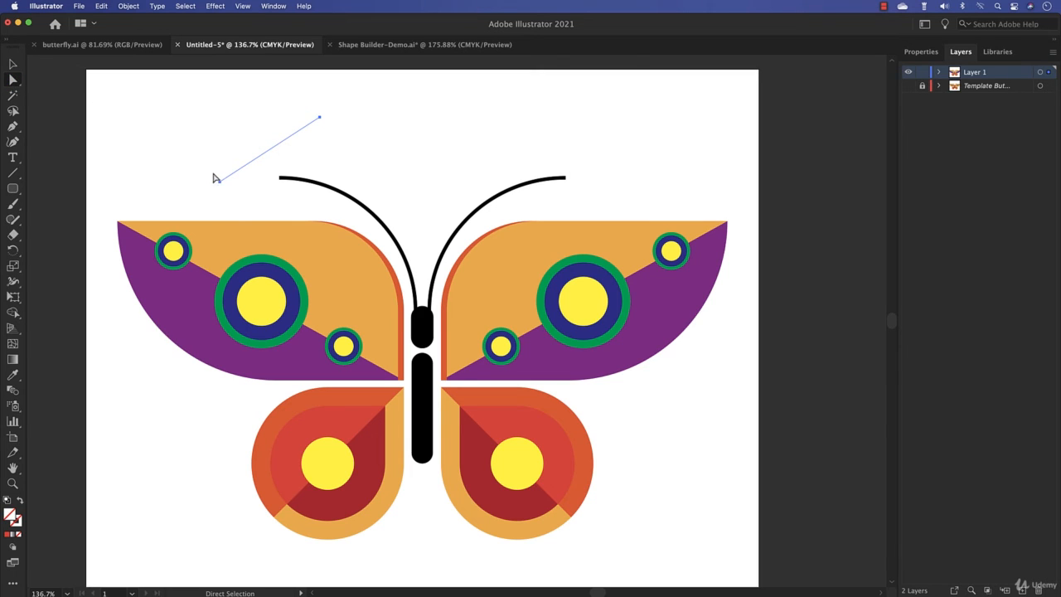
mouse_move(219, 180)
mouse_down()
mouse_move(239, 164)
mouse_move(229, 167)
mouse_up()
drag(329, 104, 132, 158)
key(Delete)
drag(169, 138, 265, 370)
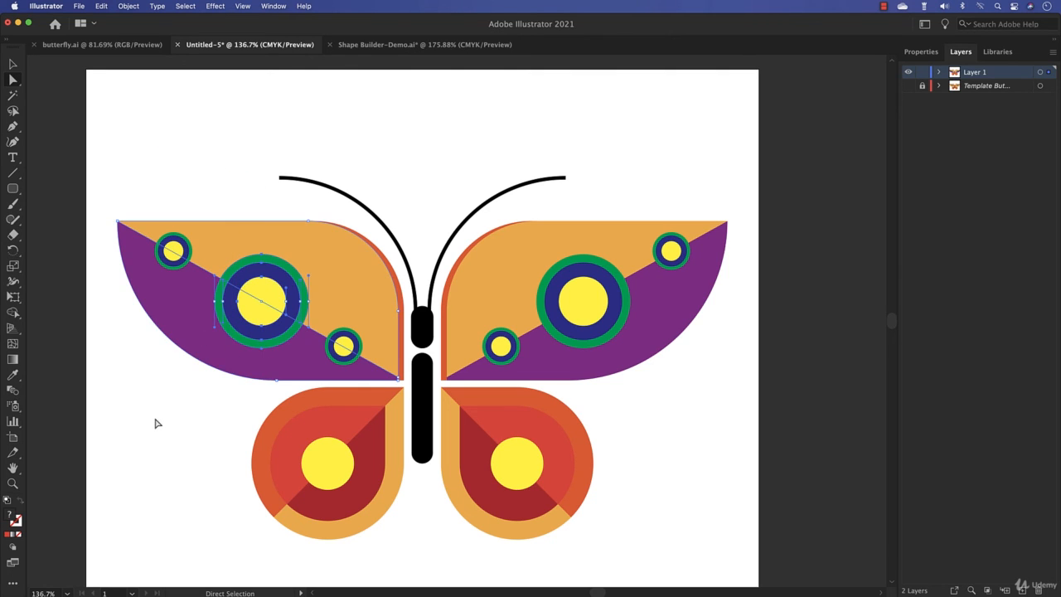
click(13, 63)
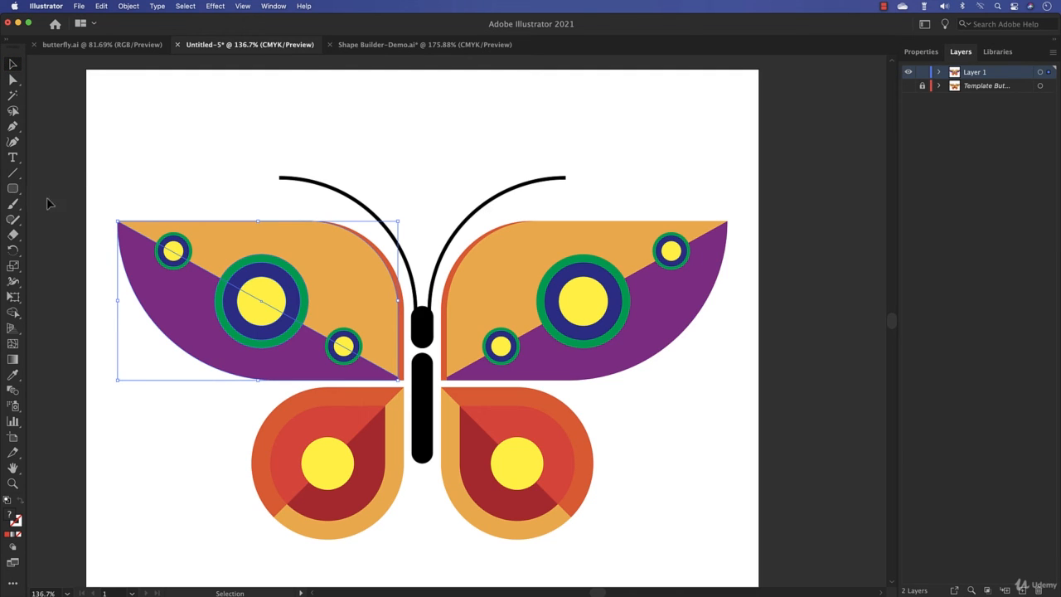
click(175, 158)
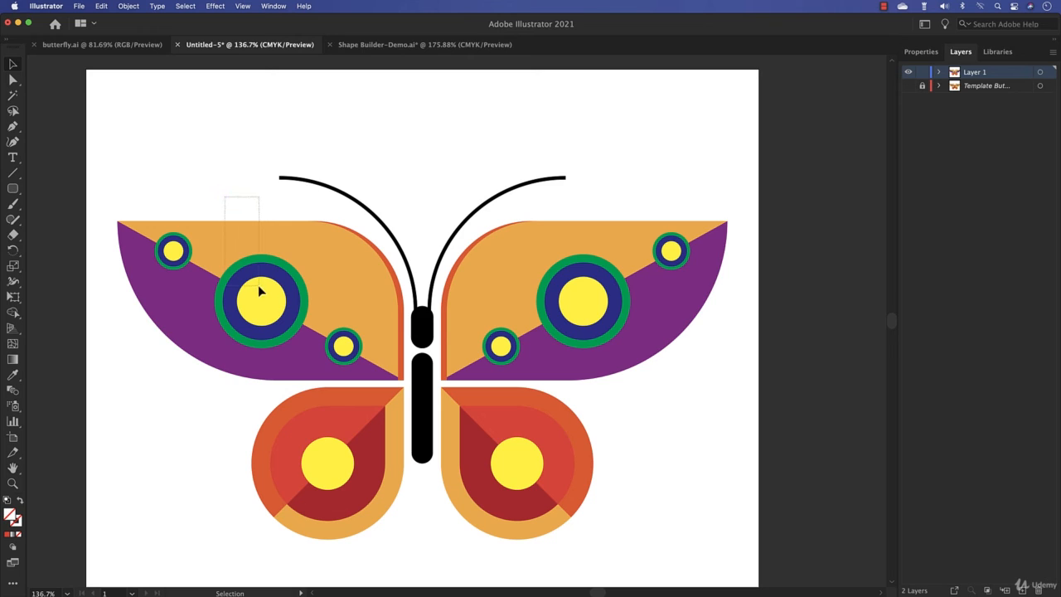
Step: Select the upper-left wing's orange area, large spot and diagonal without the purple area, and choose a green fill for Shape Builder
click(267, 305)
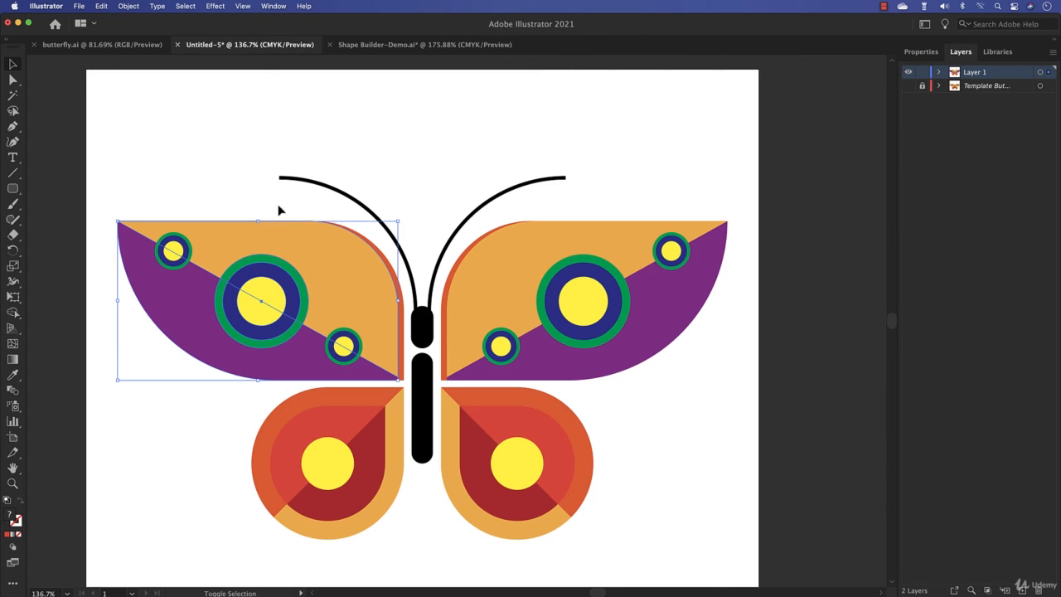
shift+click(192, 362)
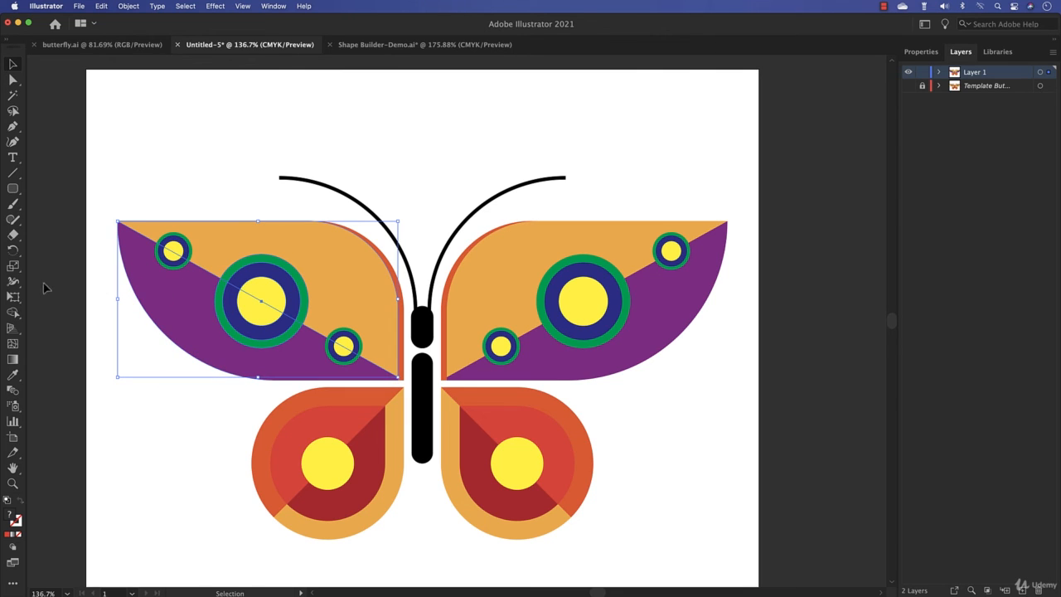
click(13, 314)
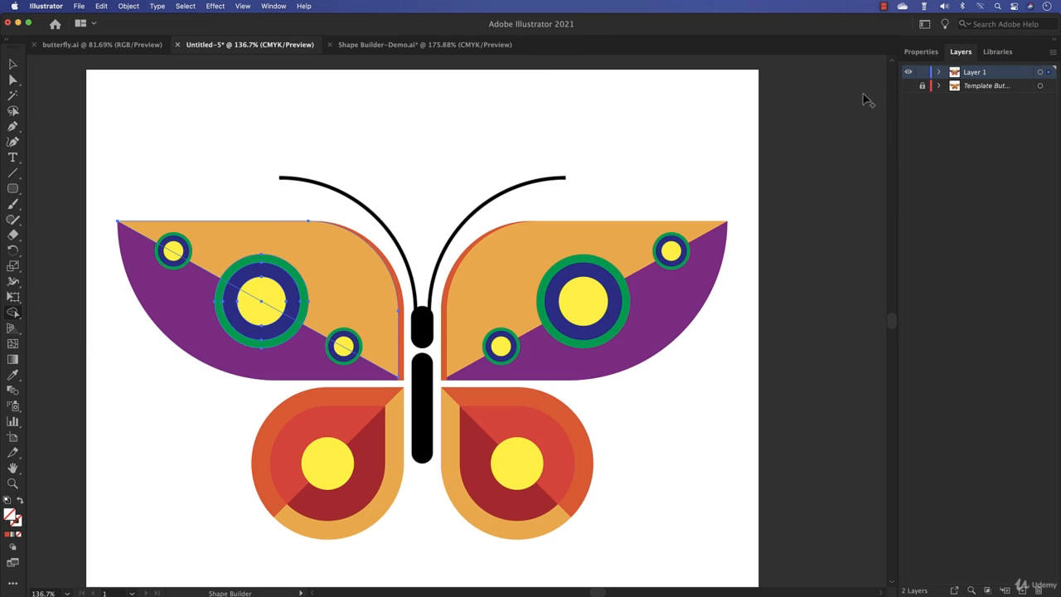
click(928, 53)
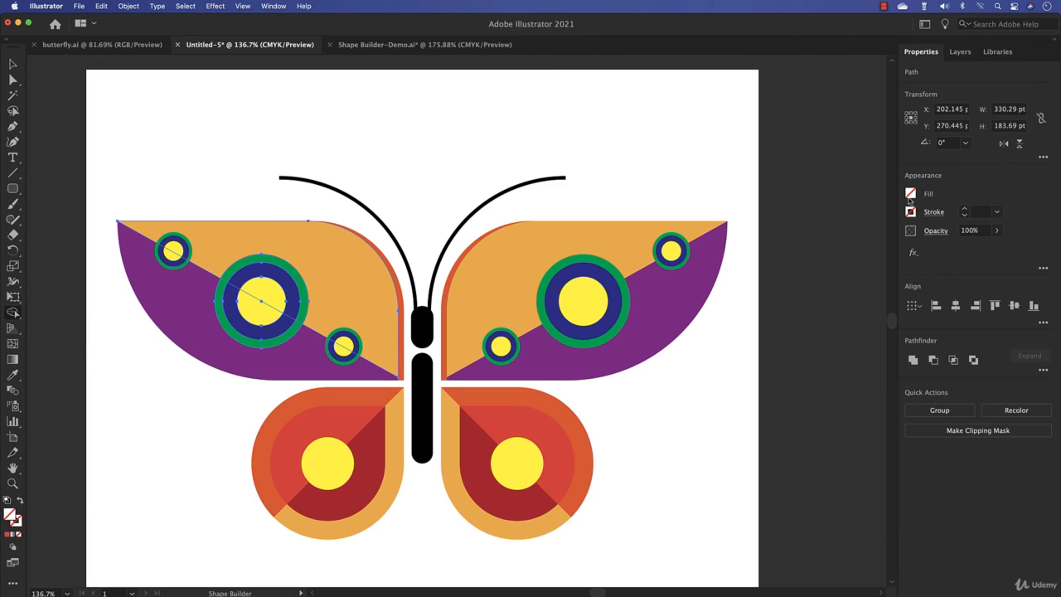
click(910, 196)
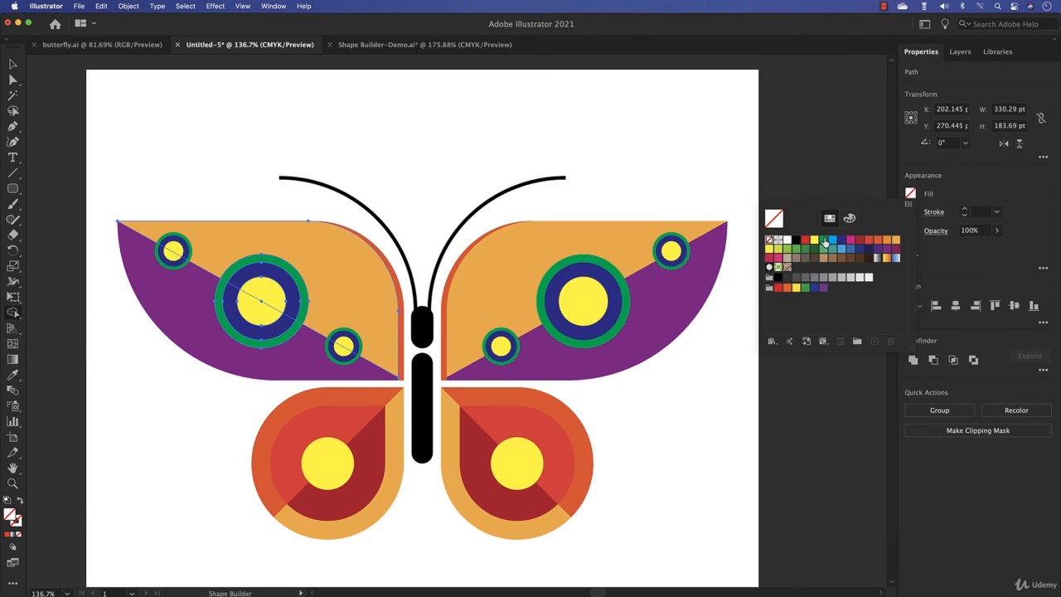
click(826, 241)
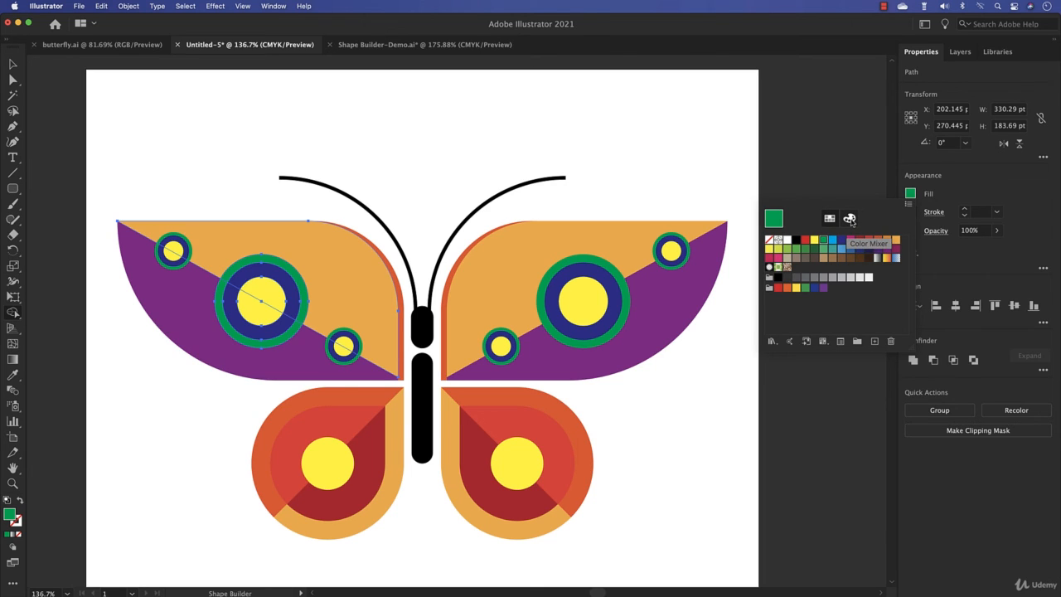
Step: Darken the green to 54% brightness in HSB mode and apply it to the upper half of the large spot's outer ring
click(849, 219)
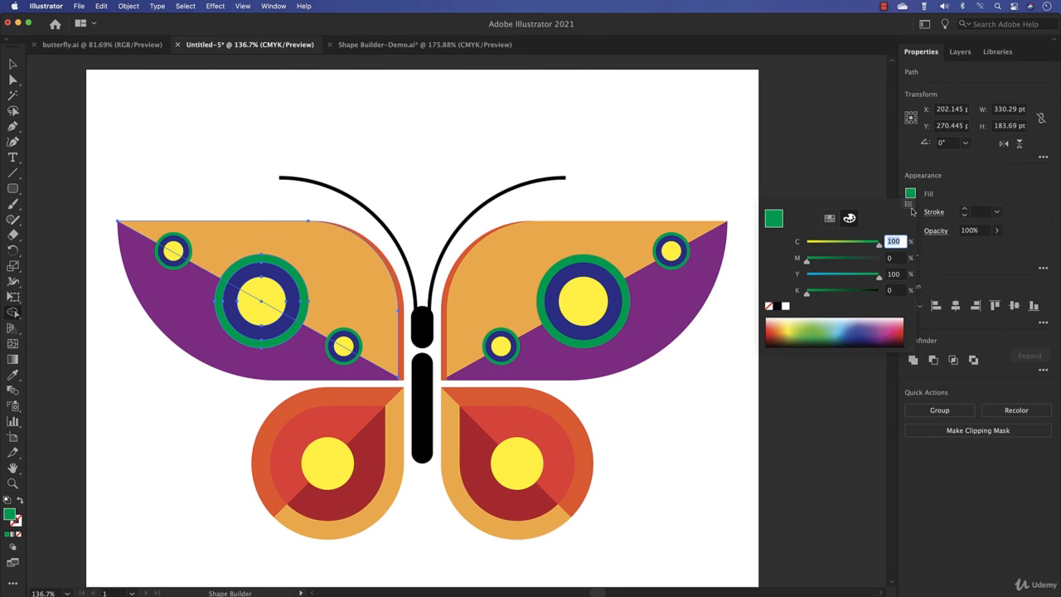
click(908, 205)
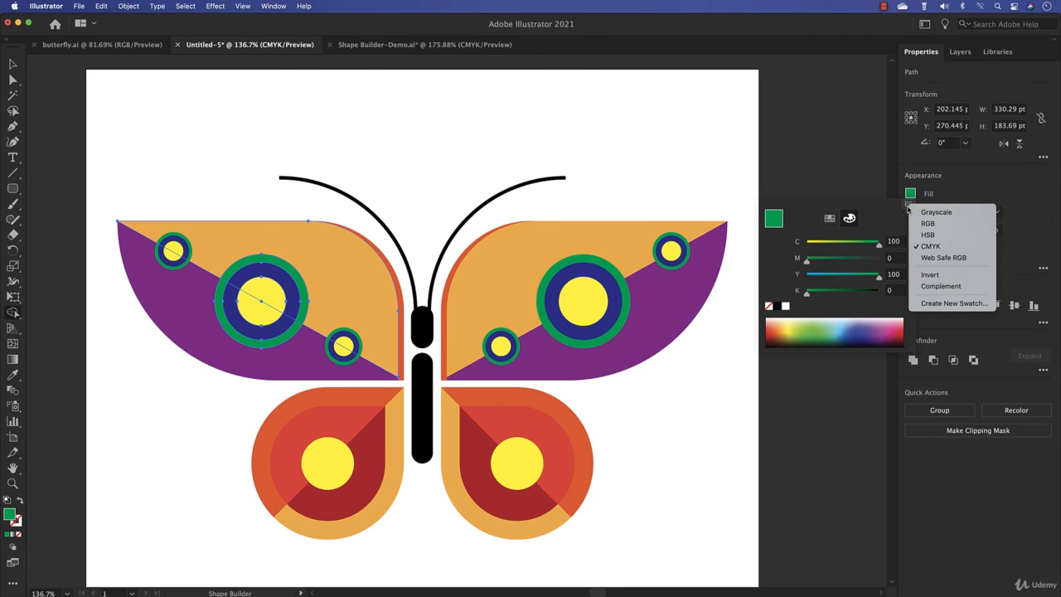
click(939, 236)
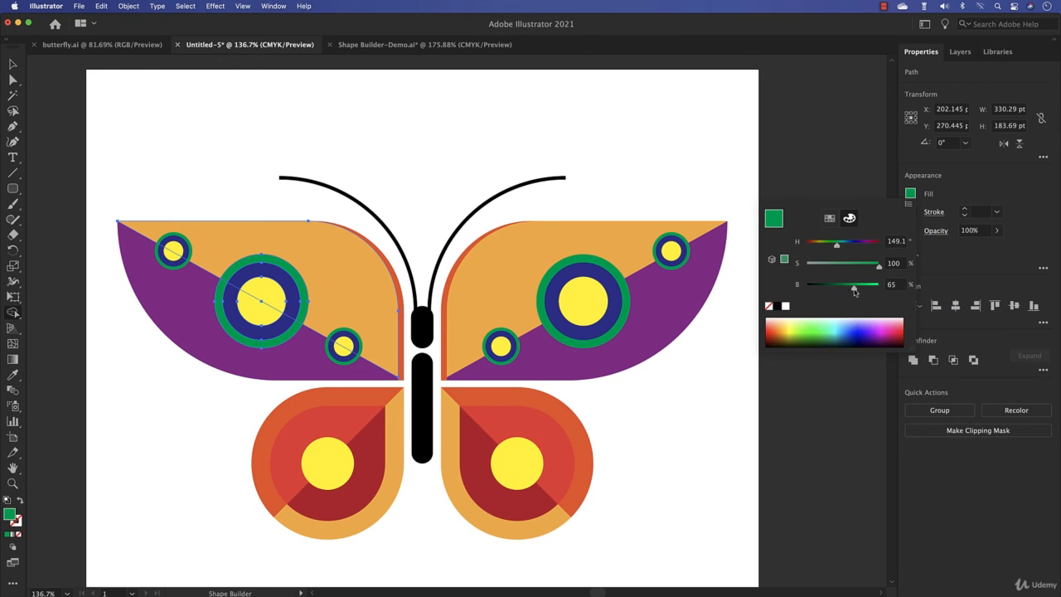
mouse_move(855, 291)
mouse_down()
mouse_move(843, 292)
mouse_move(866, 291)
mouse_move(847, 290)
mouse_up()
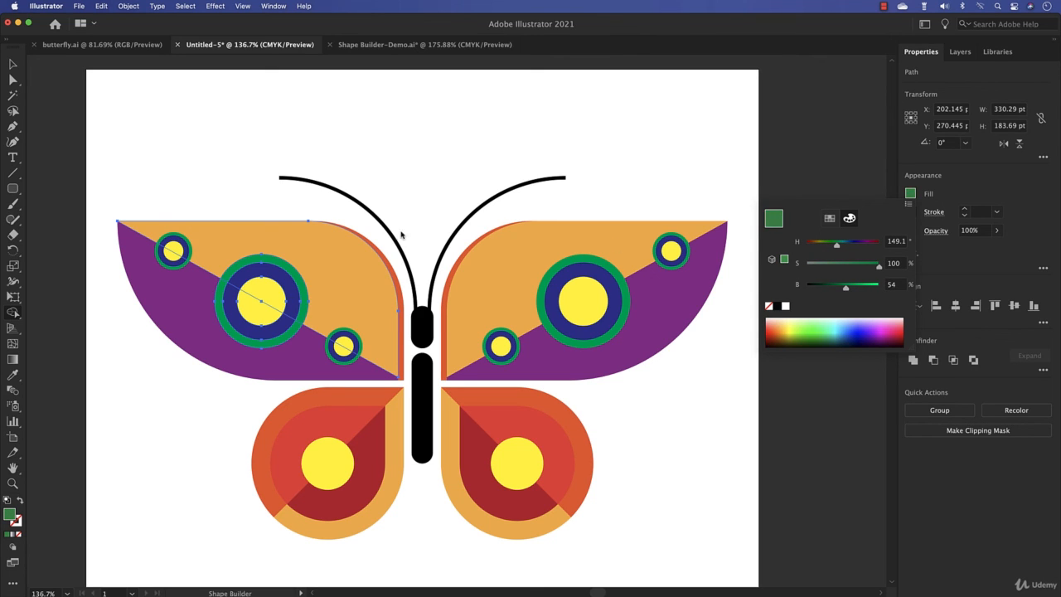
click(281, 204)
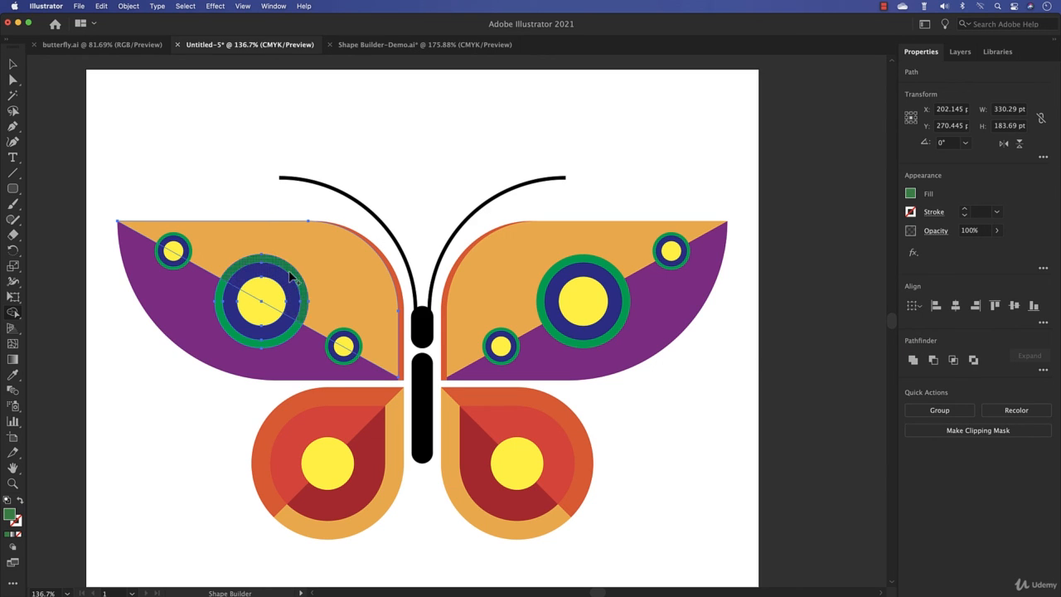
click(289, 272)
click(12, 64)
click(147, 108)
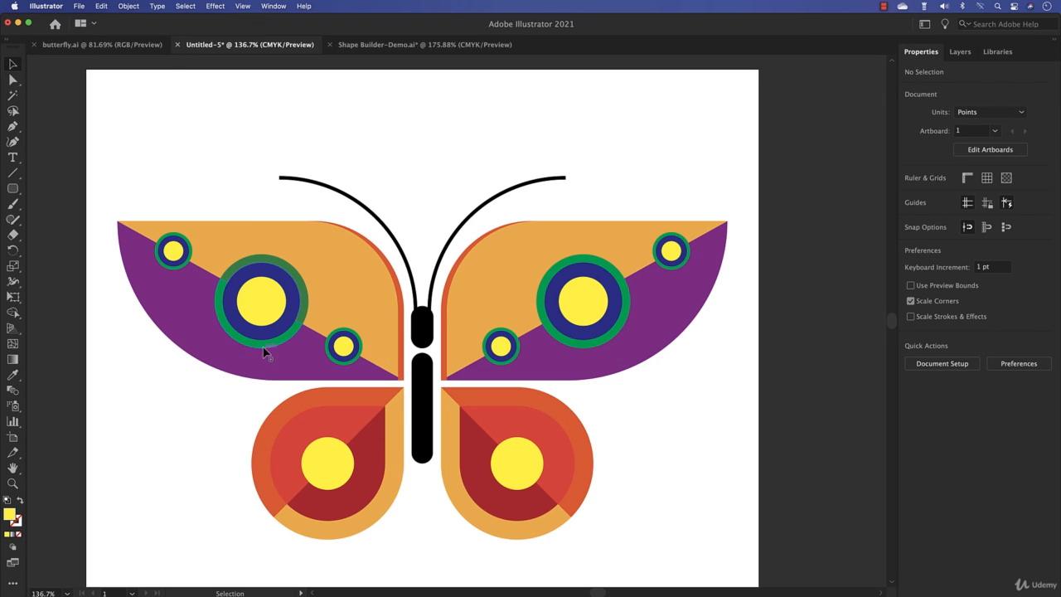
Step: Select the upper-left wing with the small spot near its tip and choose a dark blue fill for Shape Builder
click(343, 355)
drag(130, 204, 180, 286)
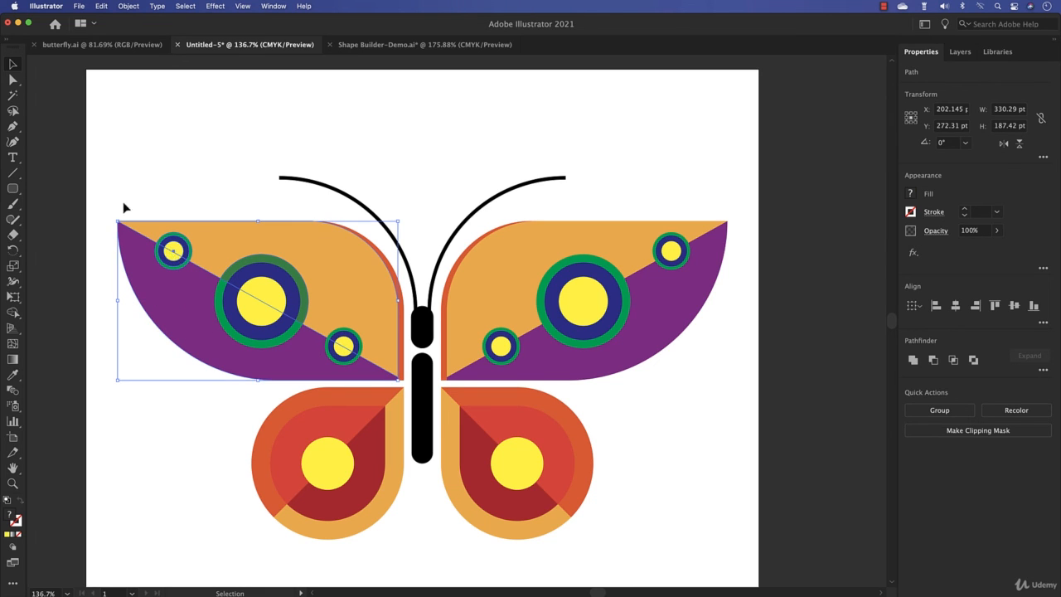
click(13, 313)
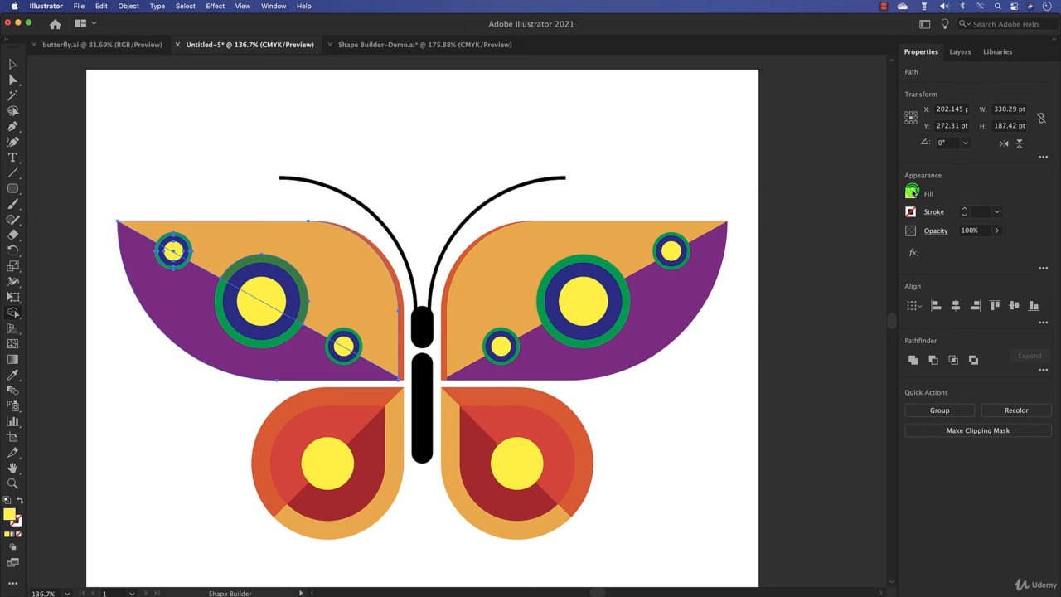
click(910, 193)
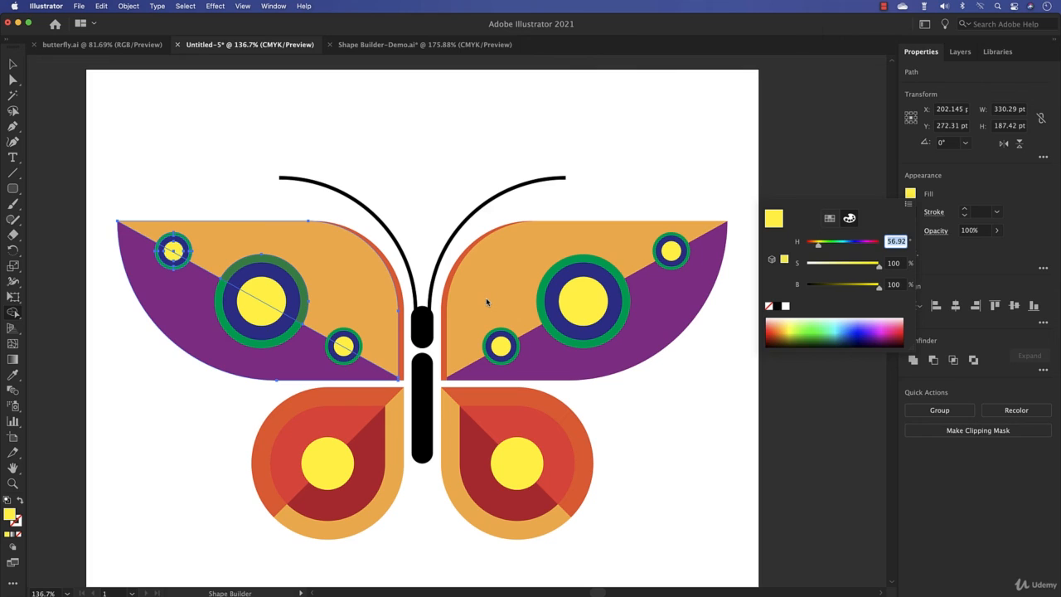
click(831, 219)
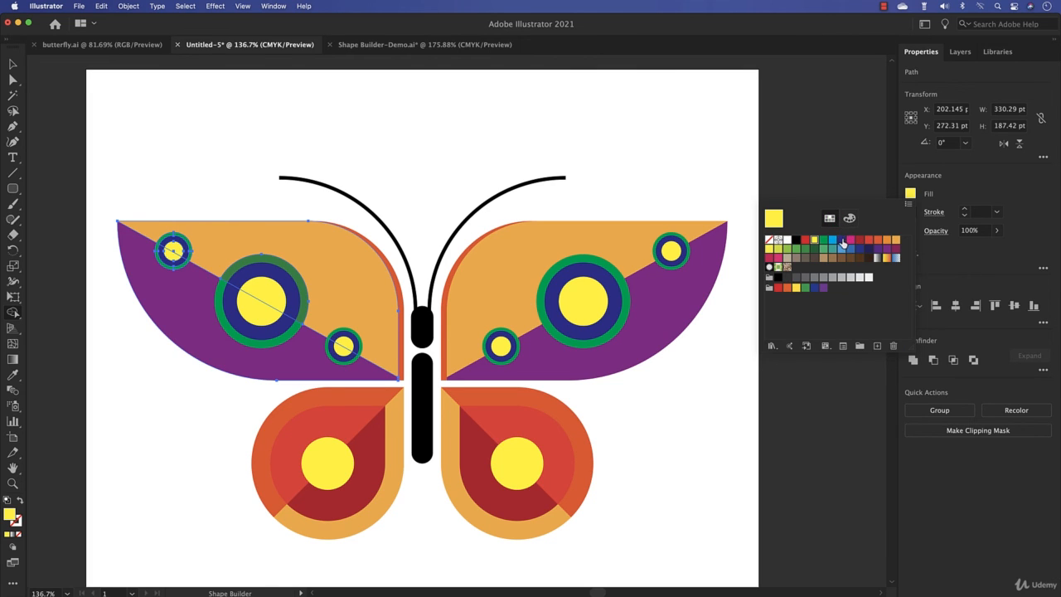
click(850, 248)
Step: Lighten the blue to 79% brightness and apply it to the lower half of the small tip spot's blue ring
click(850, 218)
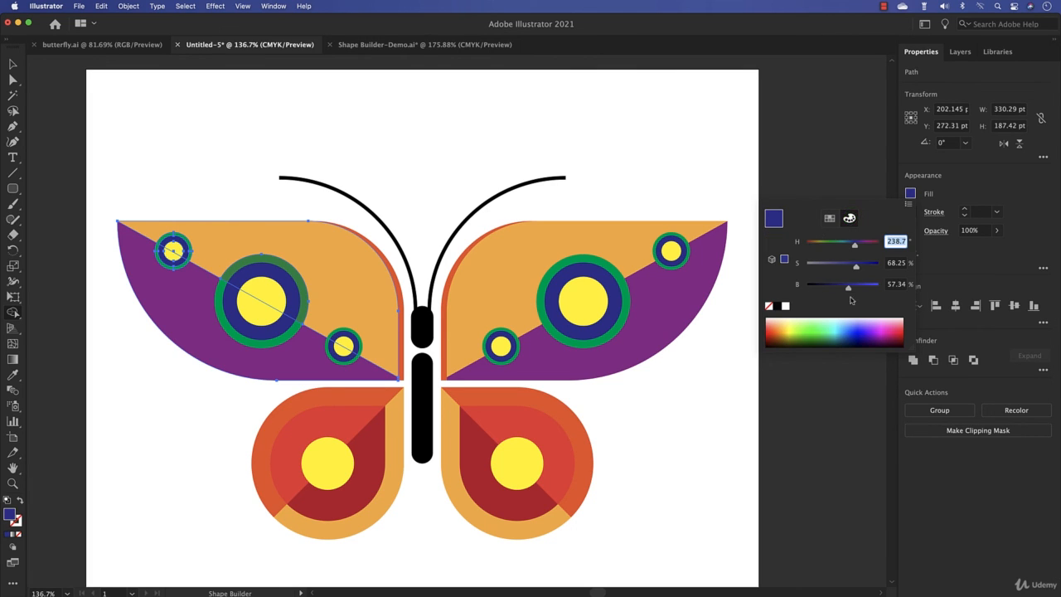
drag(848, 290, 864, 289)
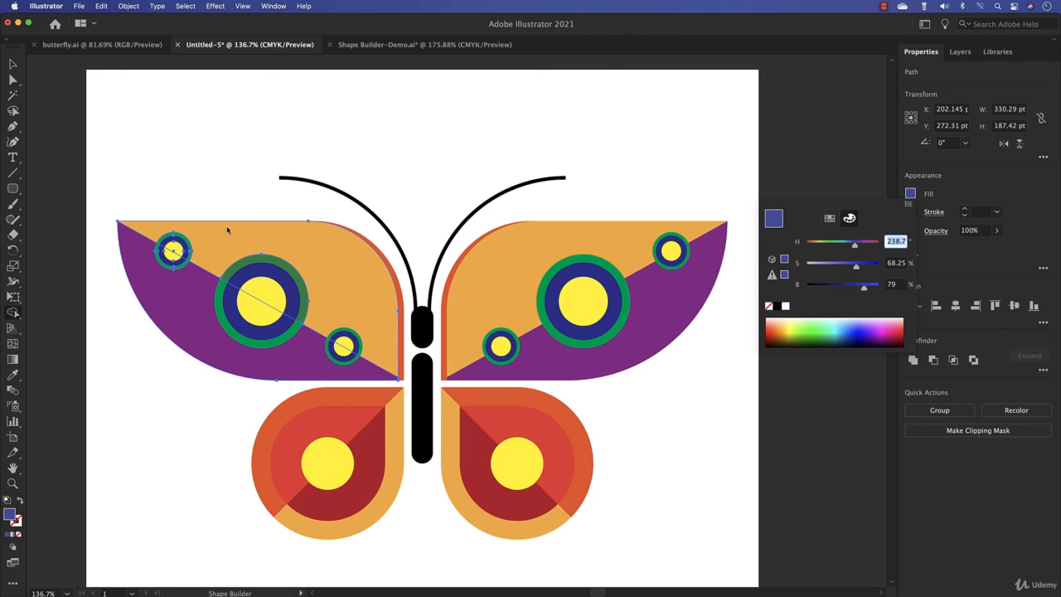
click(168, 265)
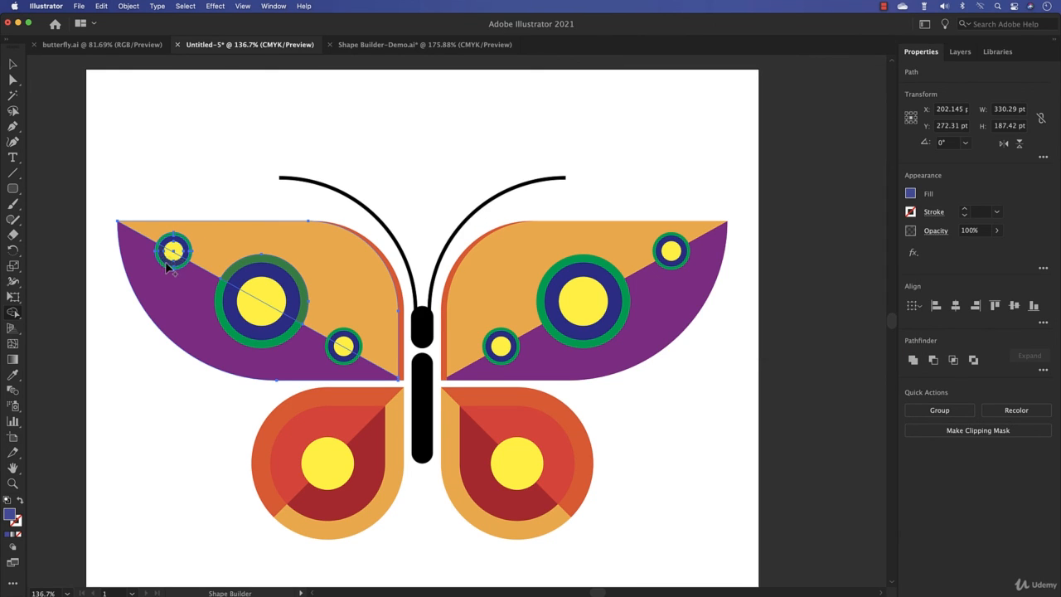
click(15, 63)
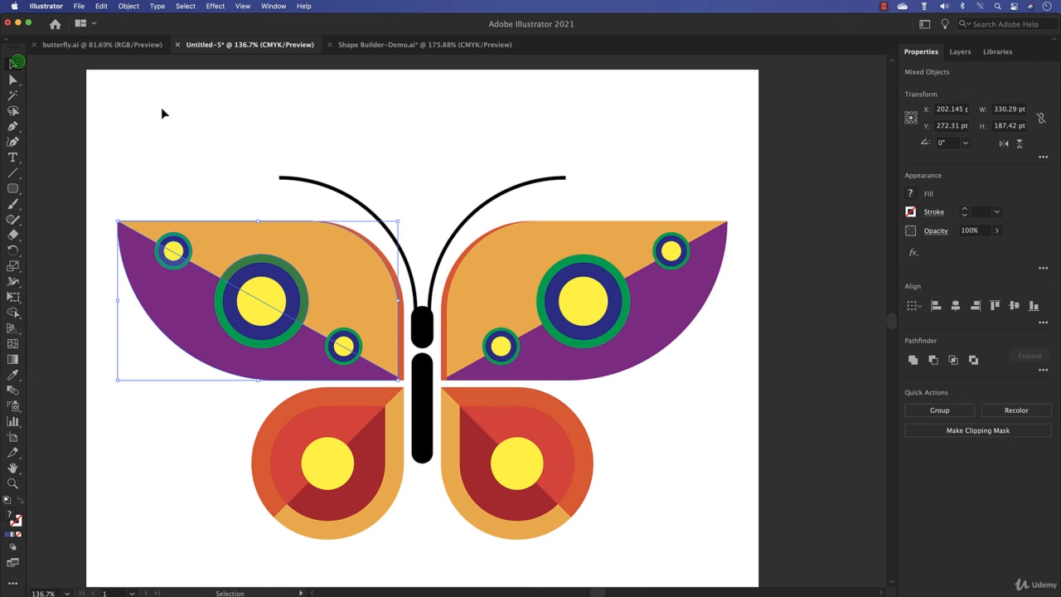
click(161, 107)
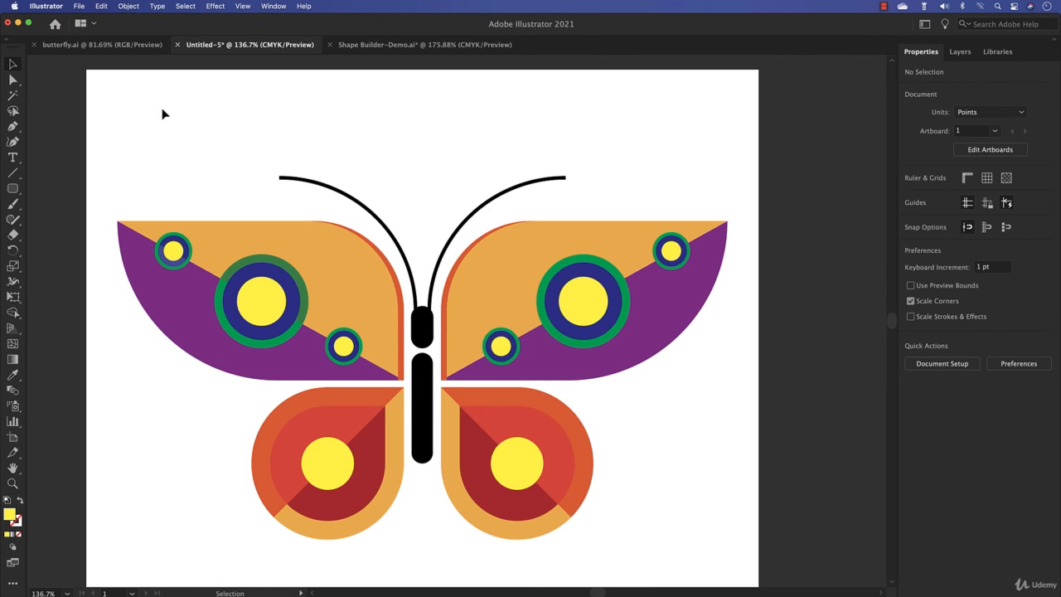